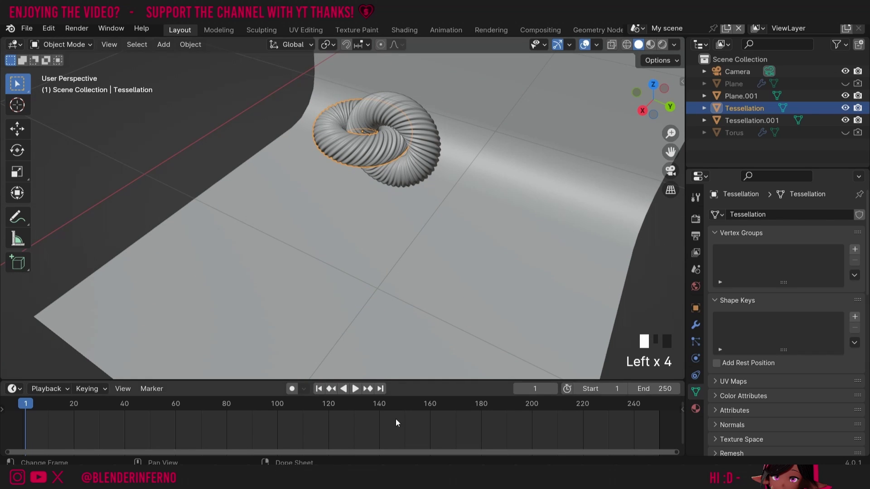
- Enlarge the timeline area below the viewport and set the current frame to 1
drag(443, 381, 445, 328)
drag(669, 153, 662, 212)
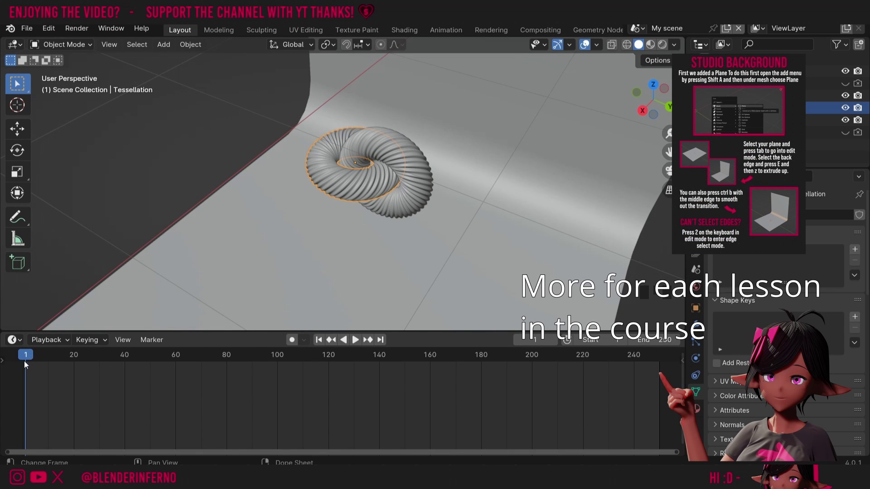
click(50, 355)
click(186, 356)
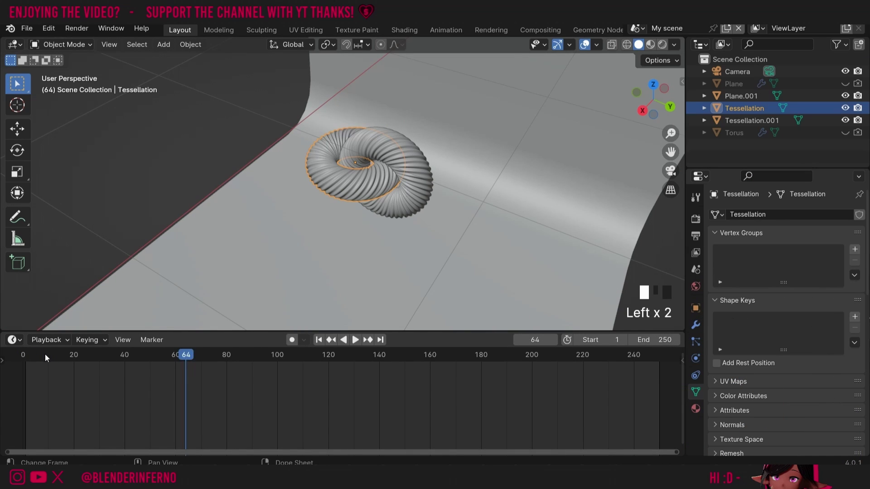
click(44, 355)
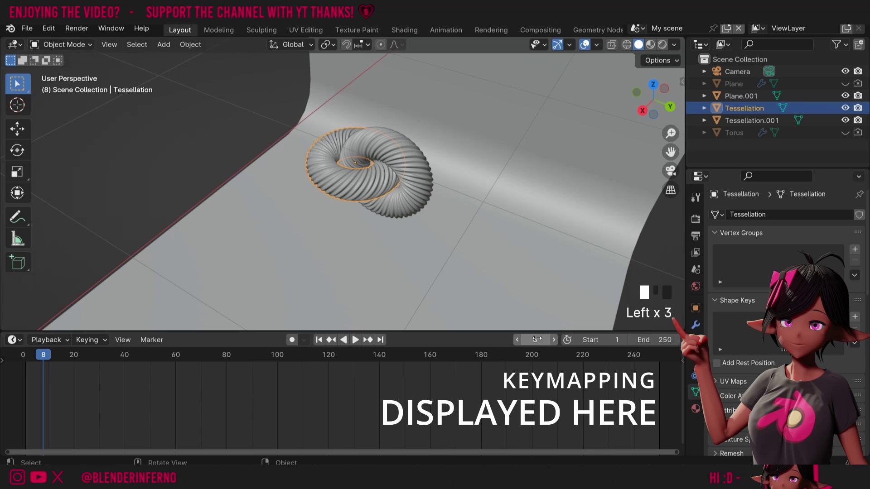
click(538, 340)
text(1)
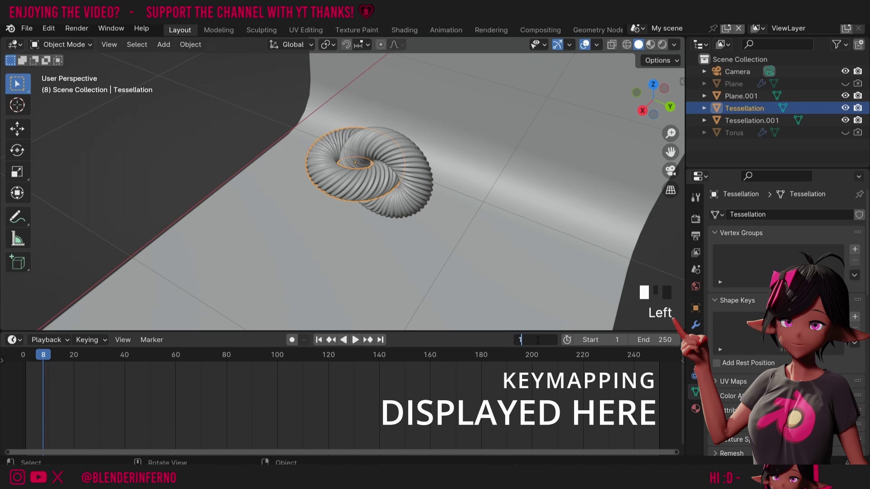
key(Return)
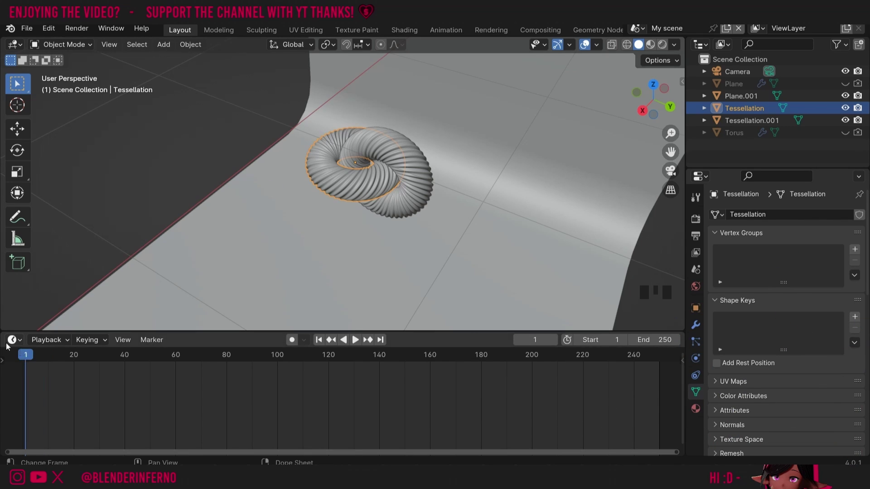
- Insert a Rotation keyframe on the Tessellation ring at frame 1
drag(671, 133, 476, 135)
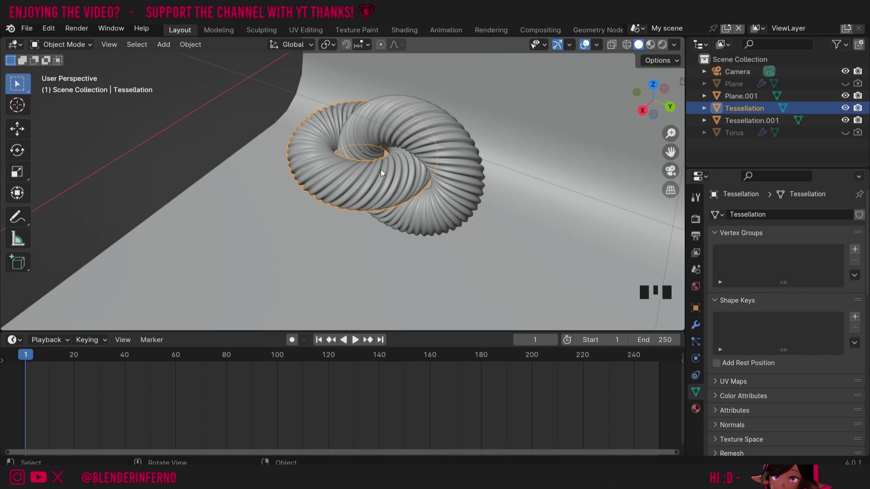
key(i)
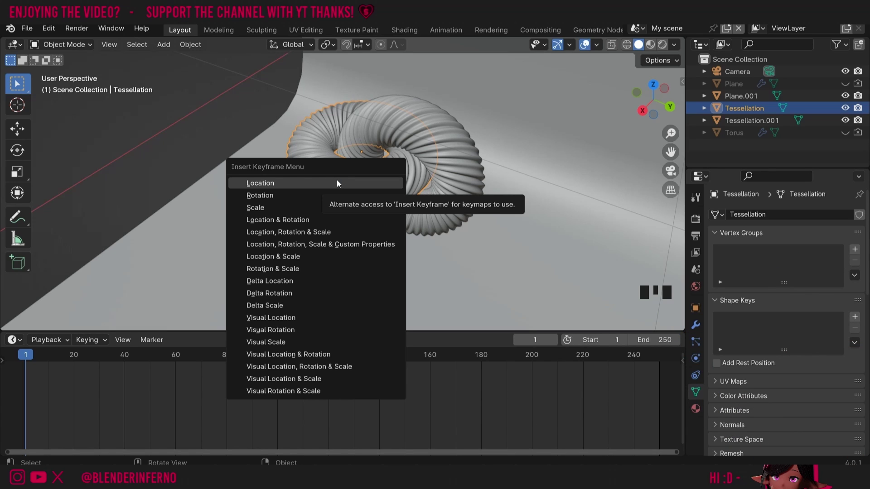
click(319, 195)
key(i)
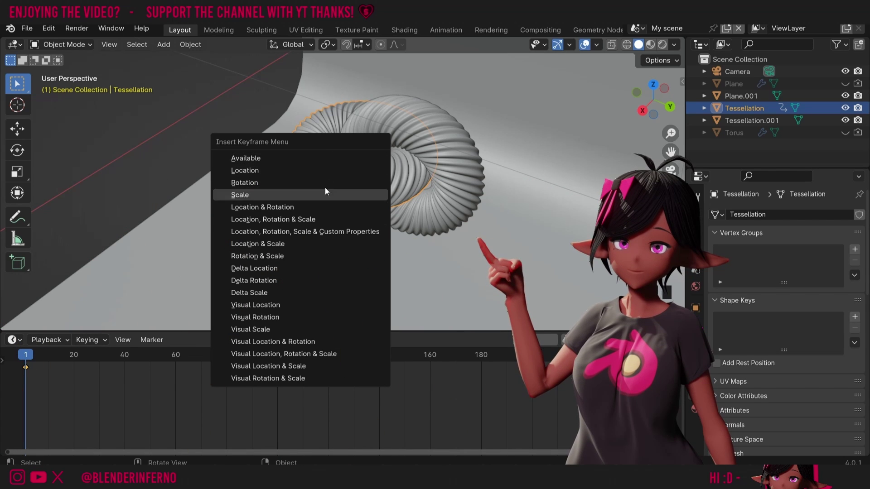
click(311, 207)
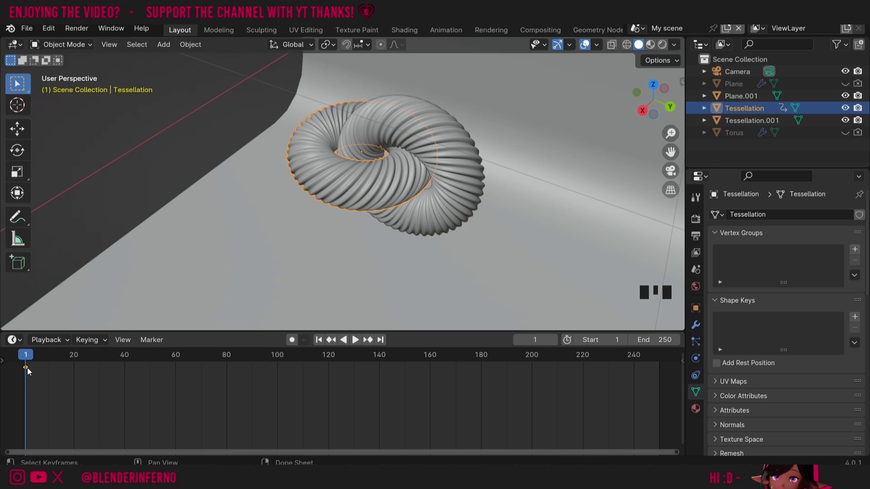
- Move the timeline's playhead to the animation's last frame, 250
click(71, 355)
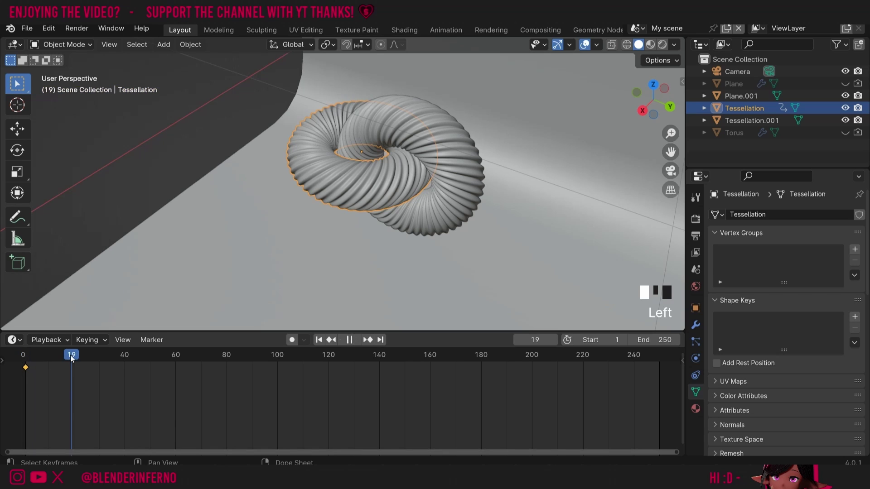
click(26, 367)
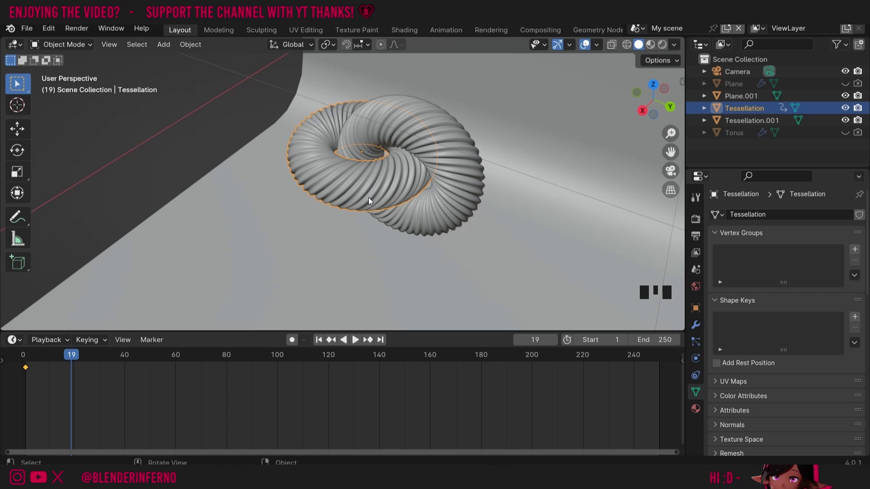
click(660, 357)
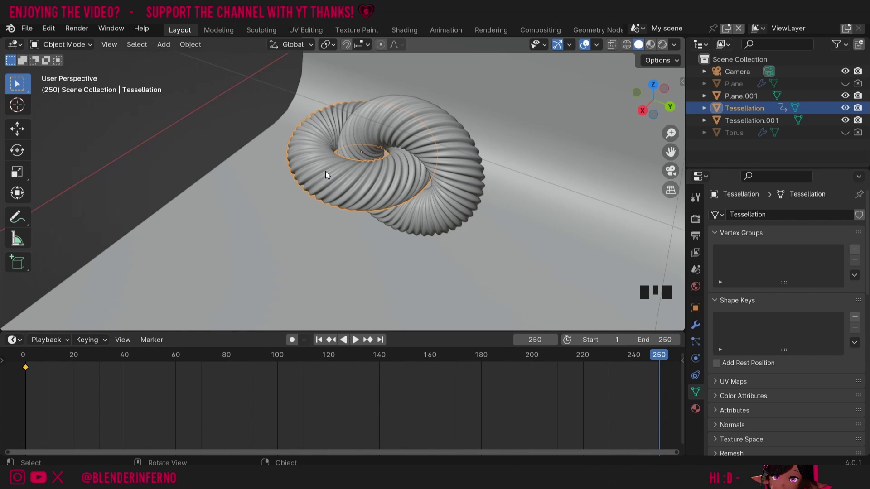
- Rotate the Tessellation ring 180° about the global Z axis without keying it, and step between neighbouring frames
key(r)
text(z)
text(180)
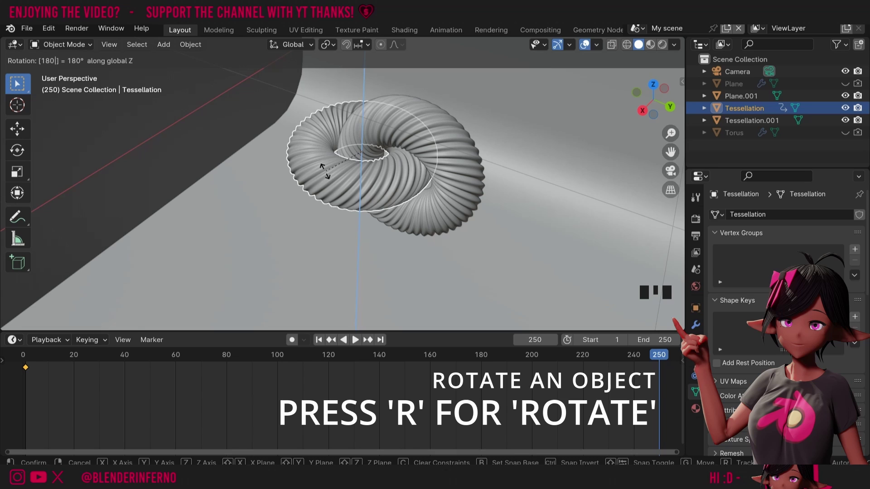
key(Return)
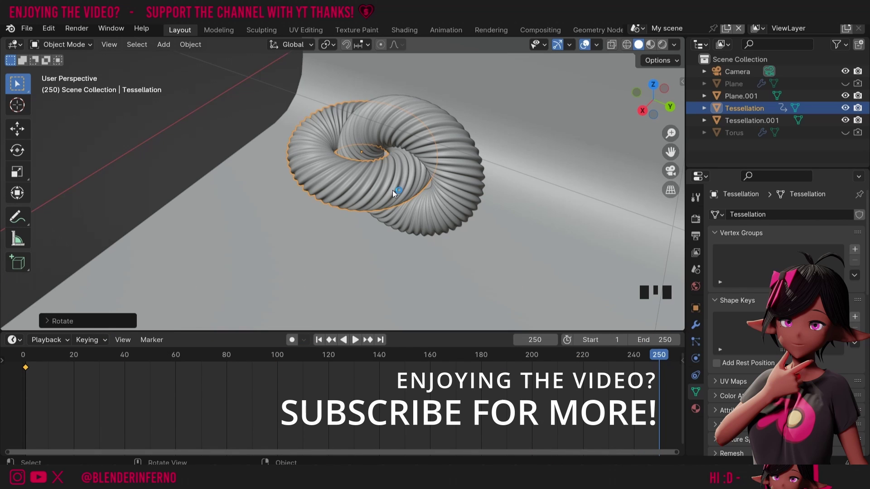
key(Right)
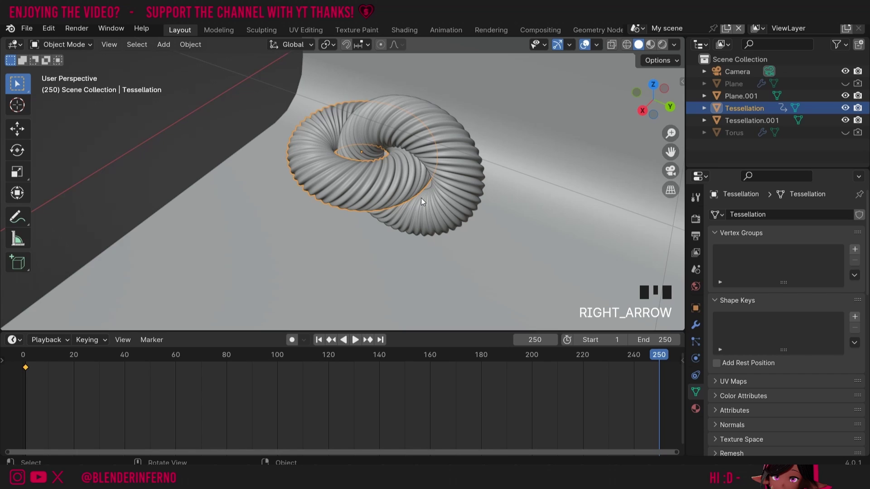
key(Left)
key(Right)
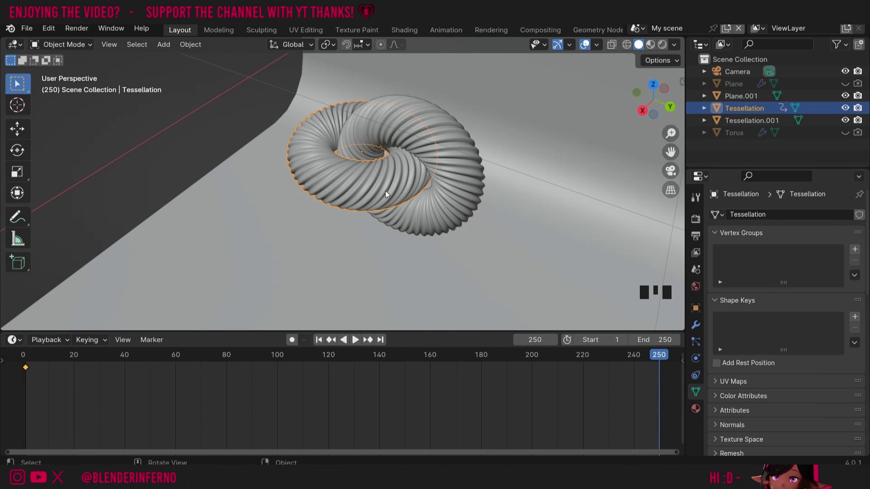
- Rotate the Tessellation ring 180° about global Z at frame 250, insert a Rotation keyframe there and preview the animation
text(rz180)
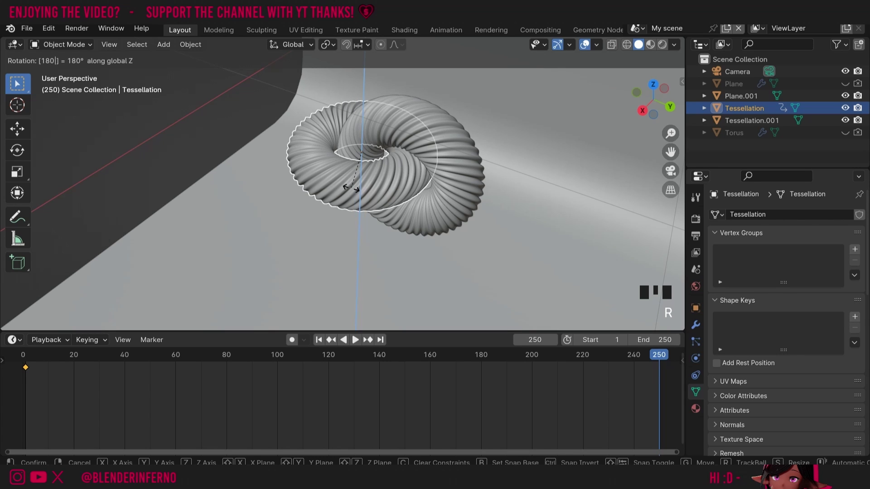
click(351, 188)
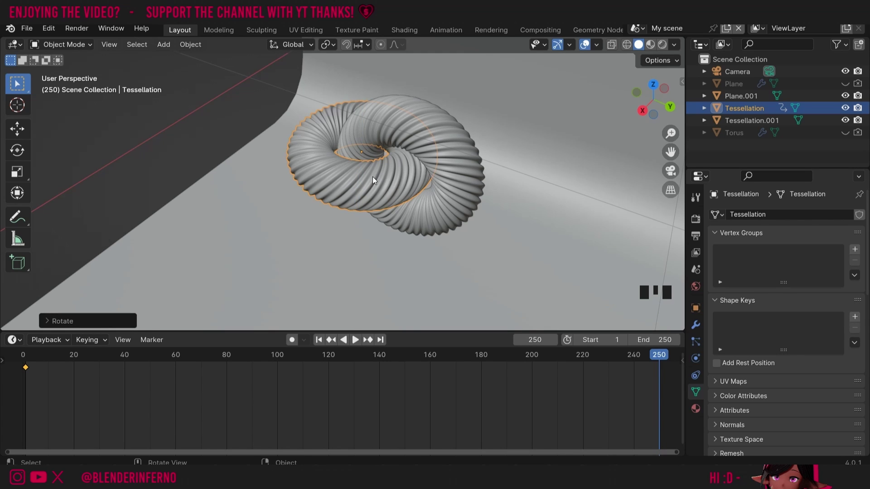
key(i)
click(373, 176)
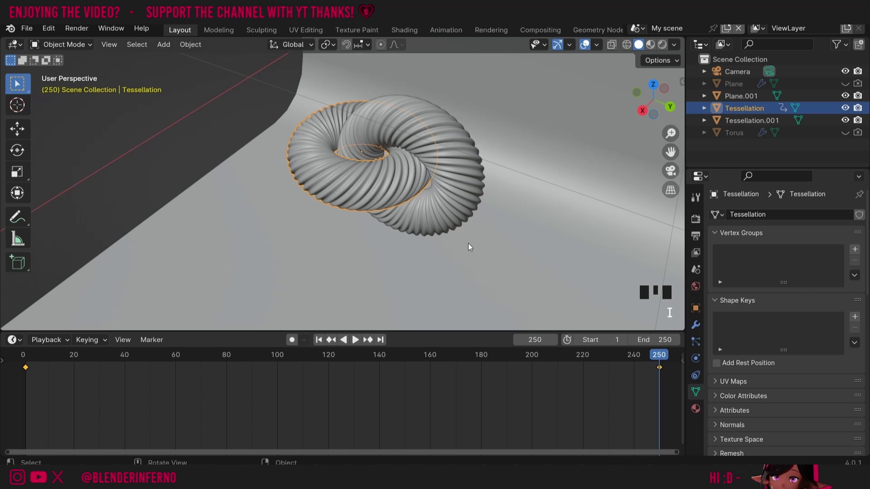
key(space)
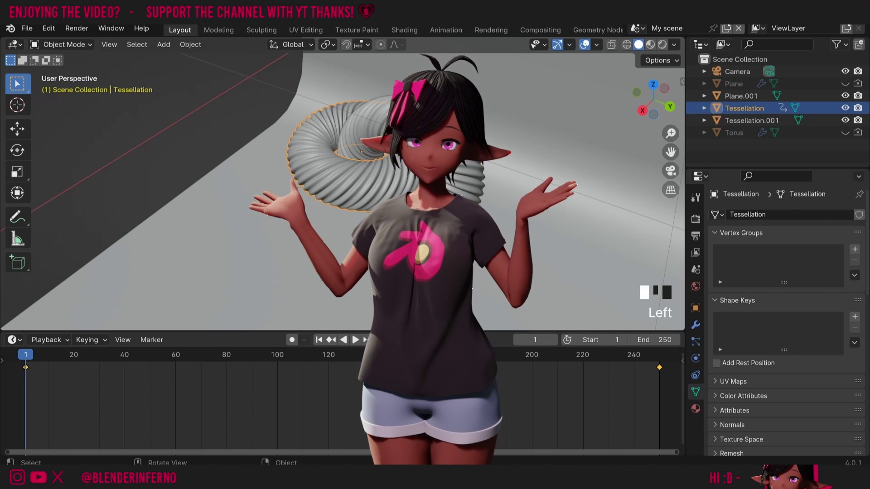
- Select the Tessellation.001 ring and insert a Rotation keyframe on it at frame 1
click(752, 120)
key(i)
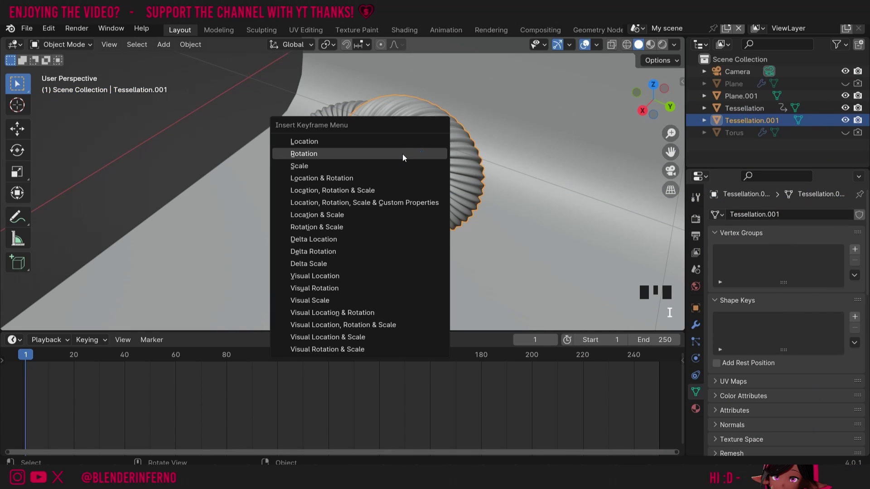
click(406, 154)
- Rotate the Tessellation.001 ring 180° about the global X axis at frame 250
click(659, 356)
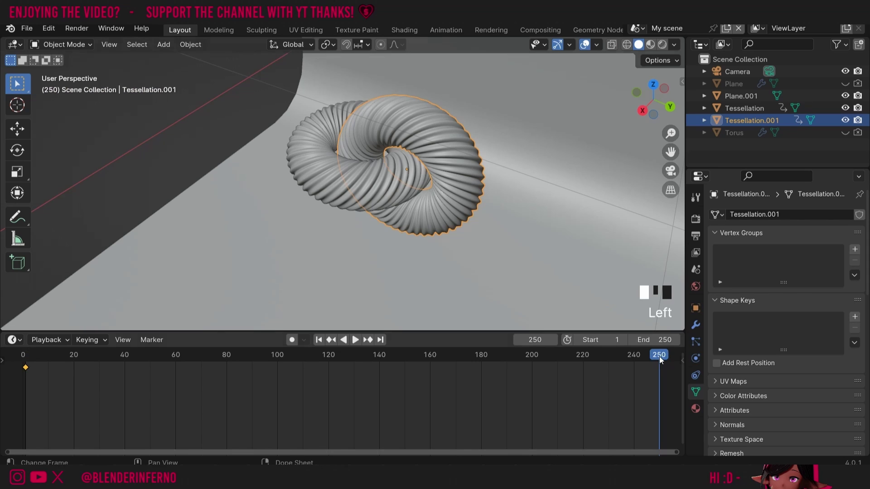
key(r)
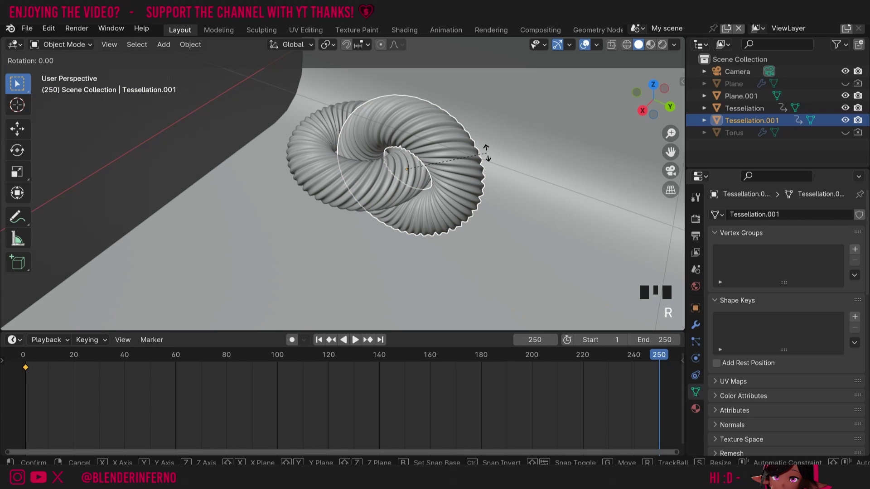
key(x)
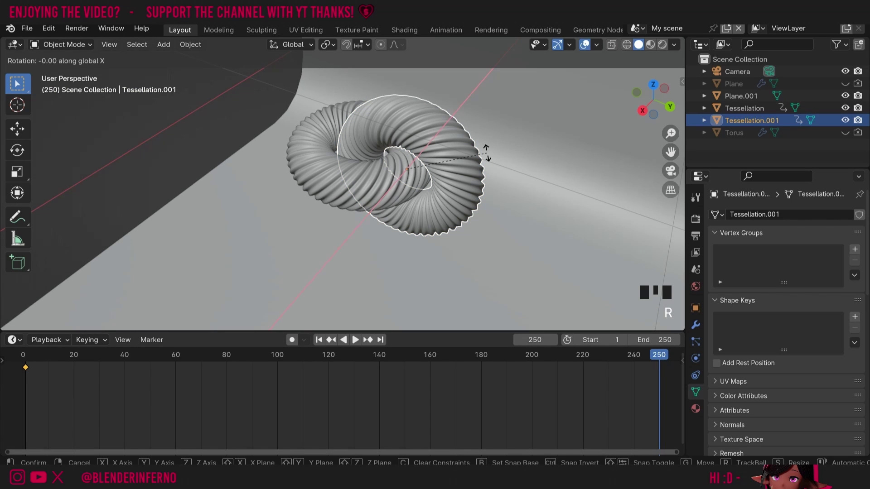
key(Escape)
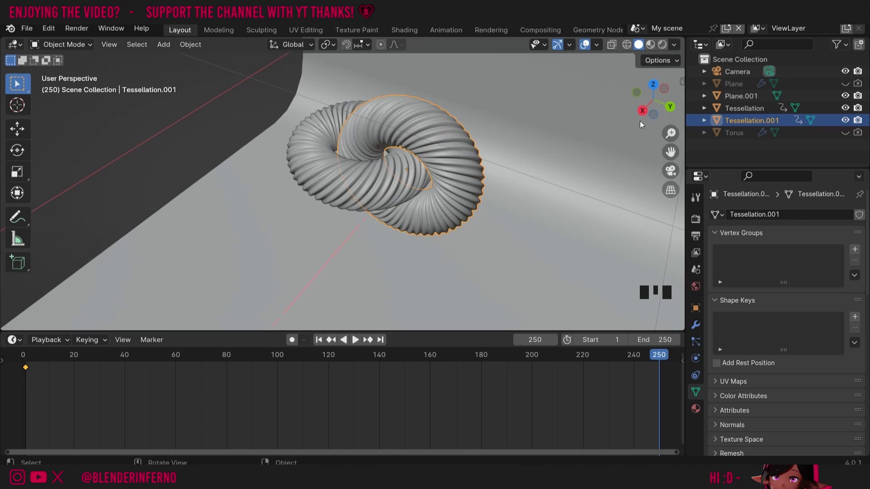
key(r)
text(x)
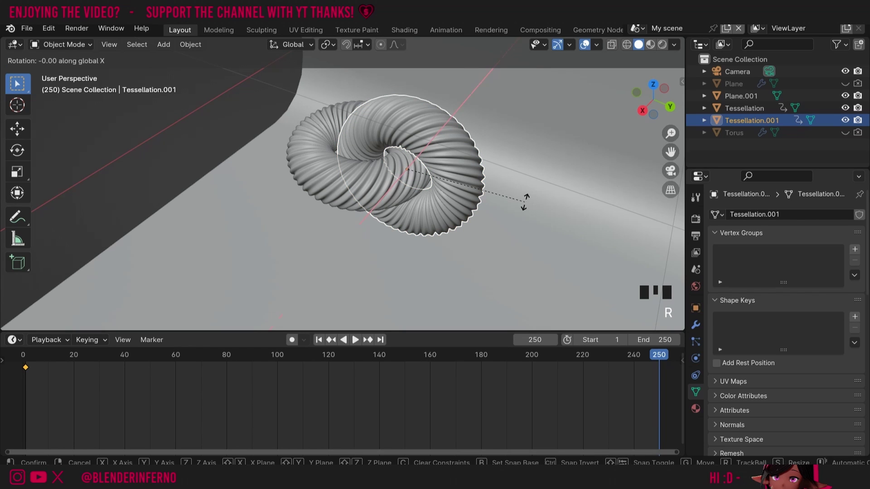
text(90)
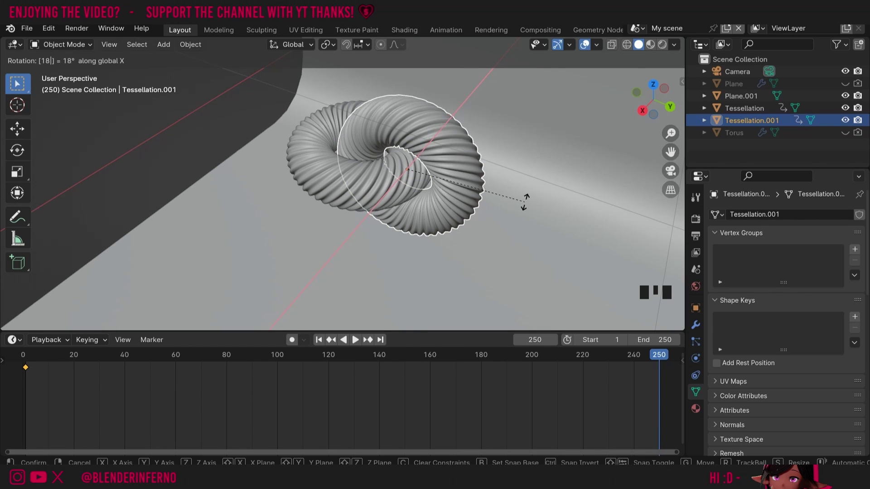
key(Return)
- Insert a Rotation keyframe on Tessellation.001 at frame 250 and play back the animation
key(i)
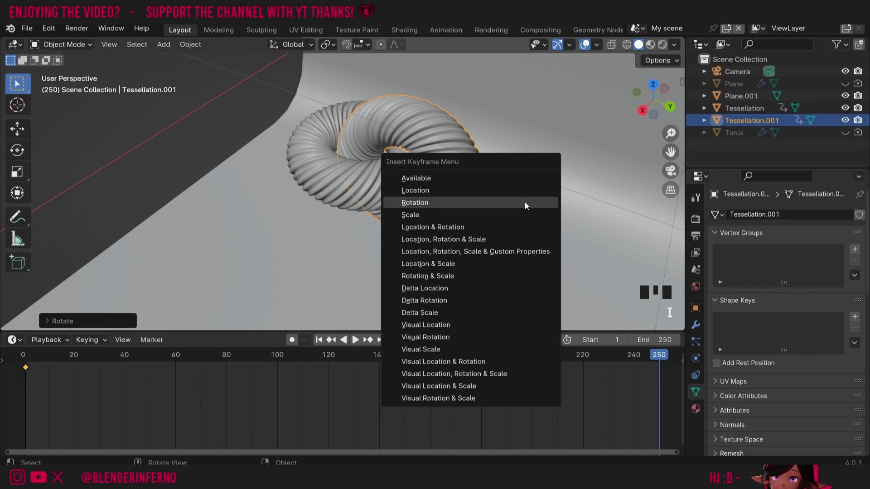
click(500, 206)
key(space)
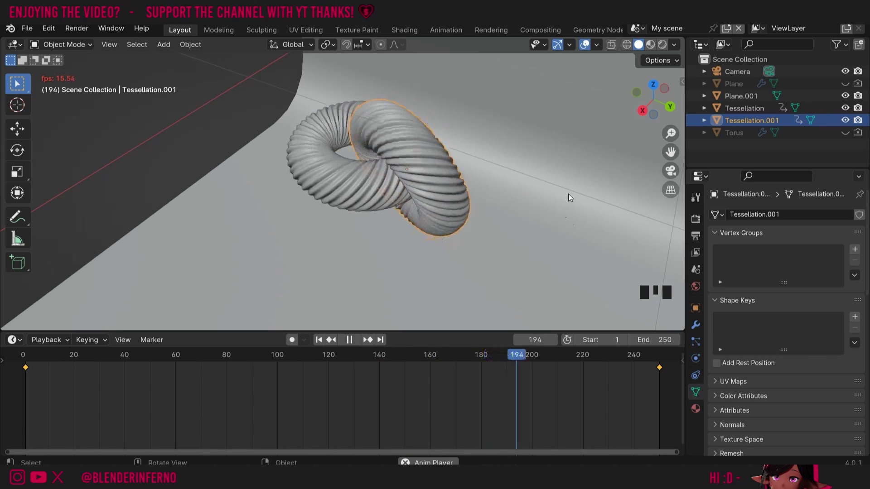
key(space)
key(space)
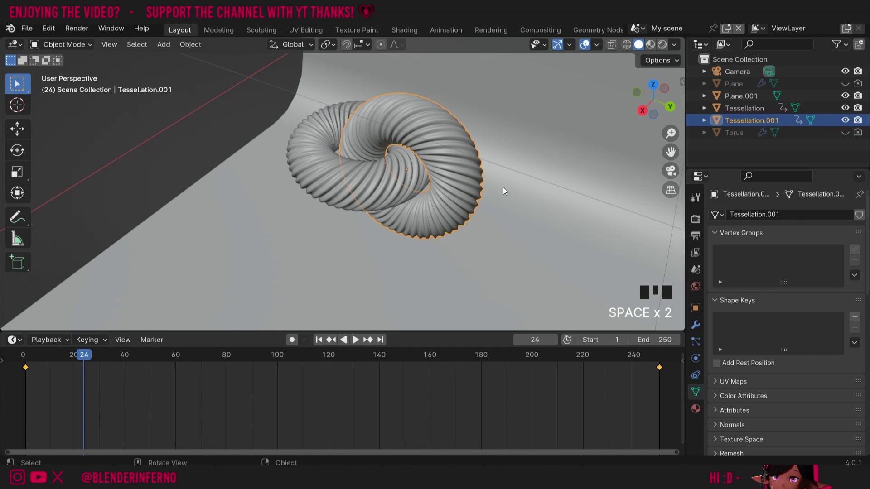
- Select the last Tessellation.001 keyframe in the timeline and try moving it along the timeline
click(254, 393)
key(a)
click(660, 367)
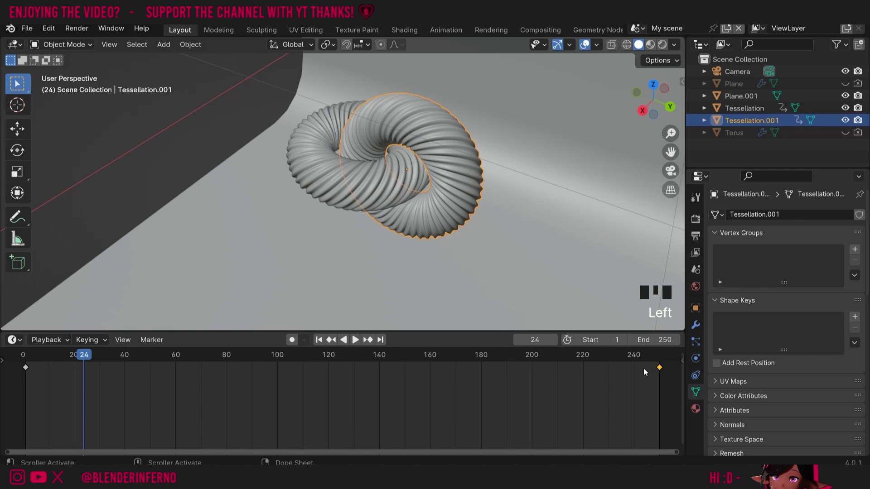
key(g)
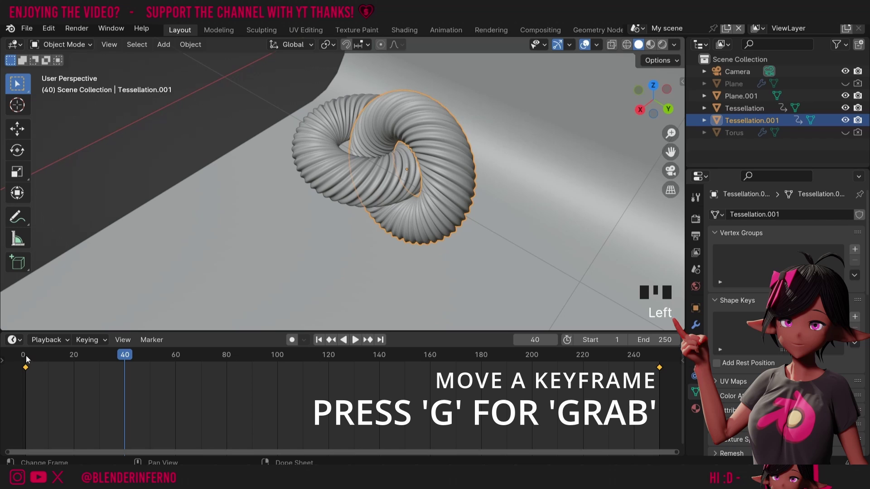
- Return to frame 1 and delete all of Tessellation.001's keyframes
click(26, 357)
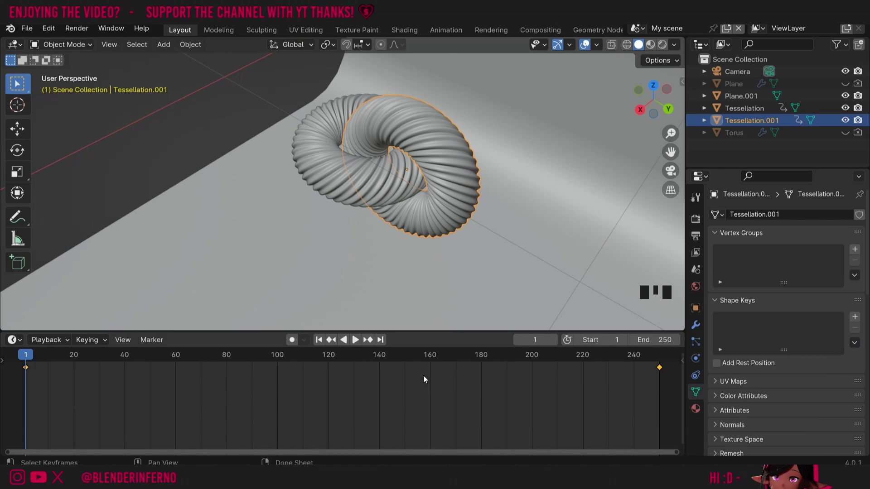
key(x)
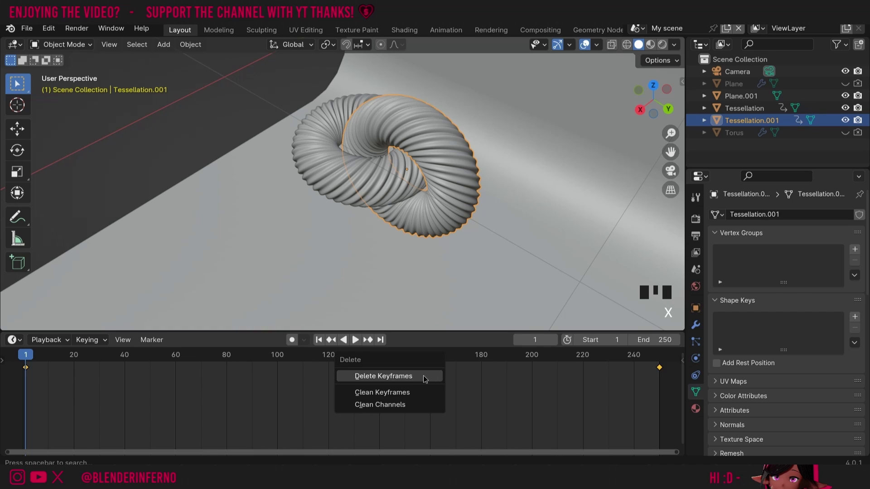
click(424, 376)
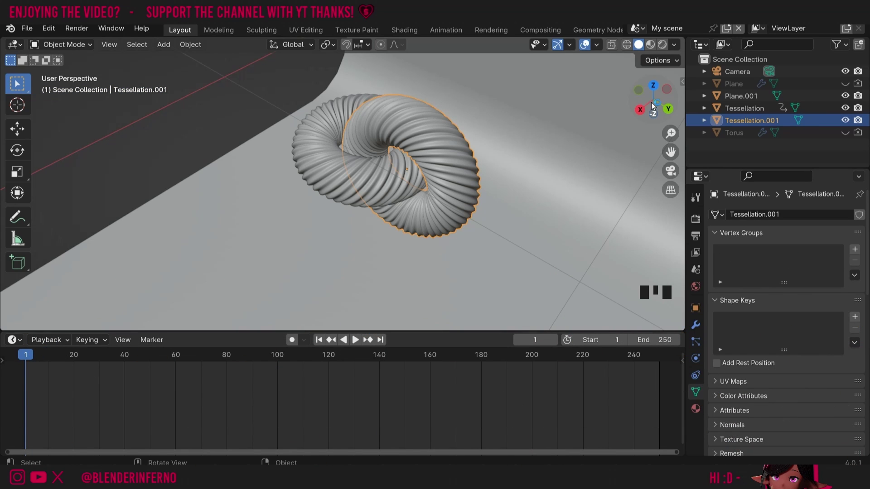
- Apply the Rotation transform to the Tessellation.001 ring
drag(652, 105, 497, 203)
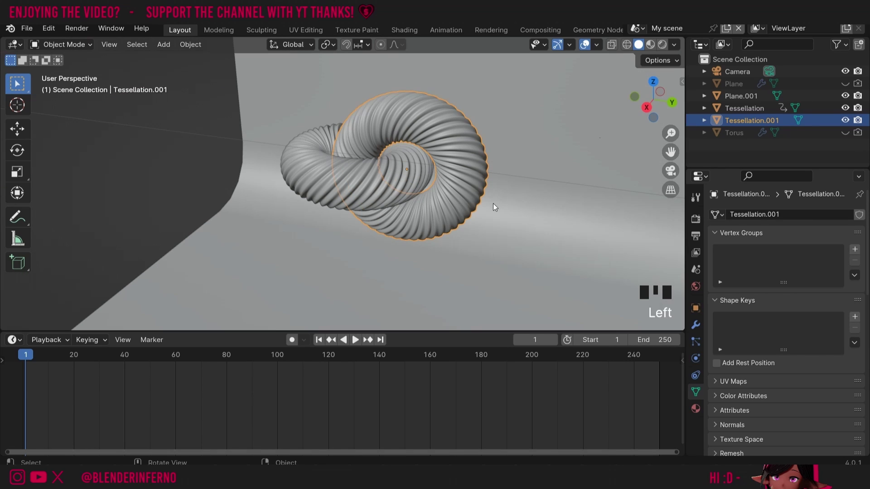
ctrl+click(429, 198)
key(ctrl+a)
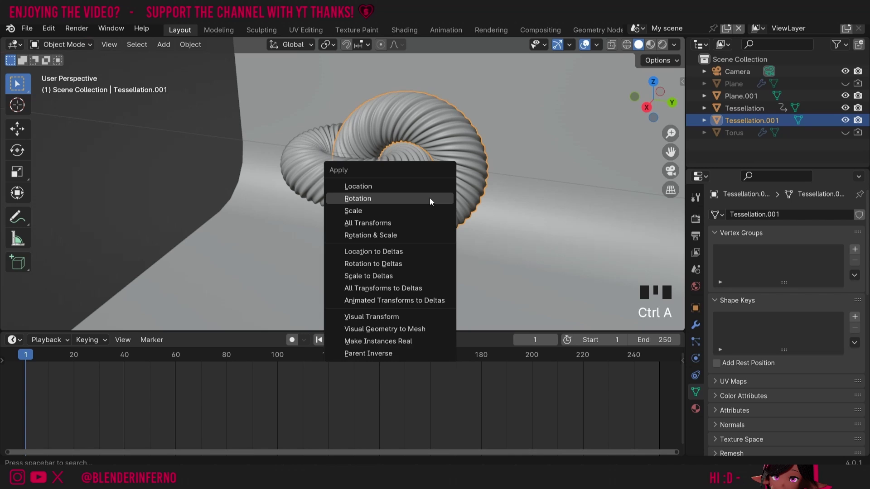
click(404, 198)
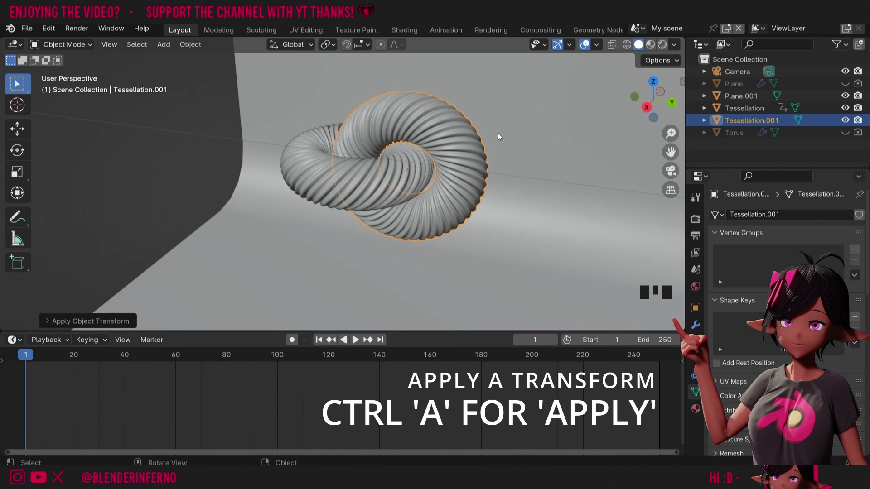
- Insert a Rotation keyframe on Tessellation.001 at frame 1 and move the playhead to frame 250
drag(653, 99, 585, 203)
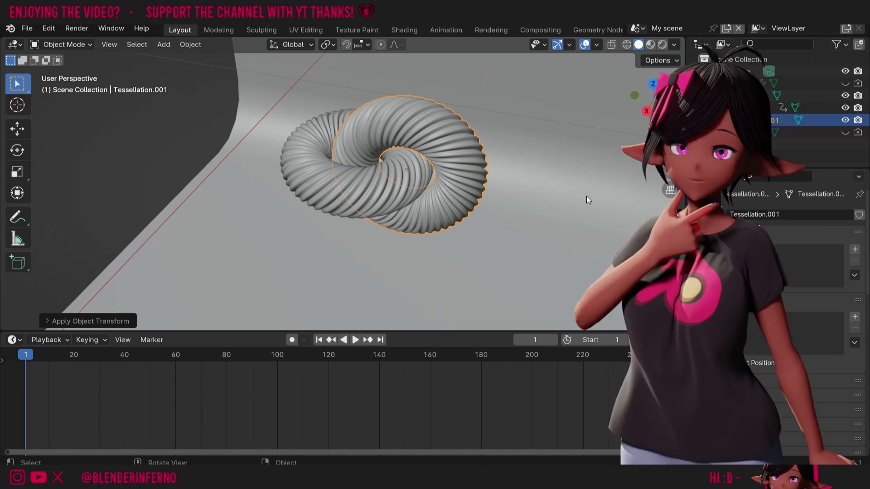
key(i)
click(460, 147)
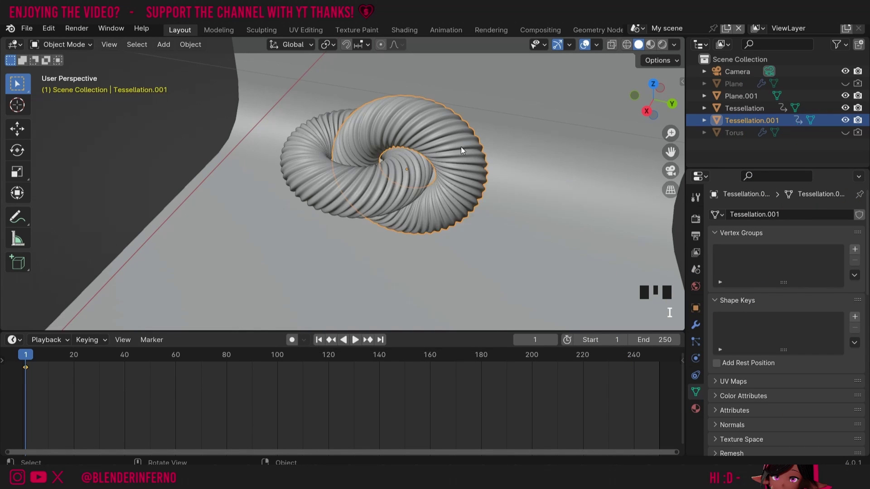
key(Left)
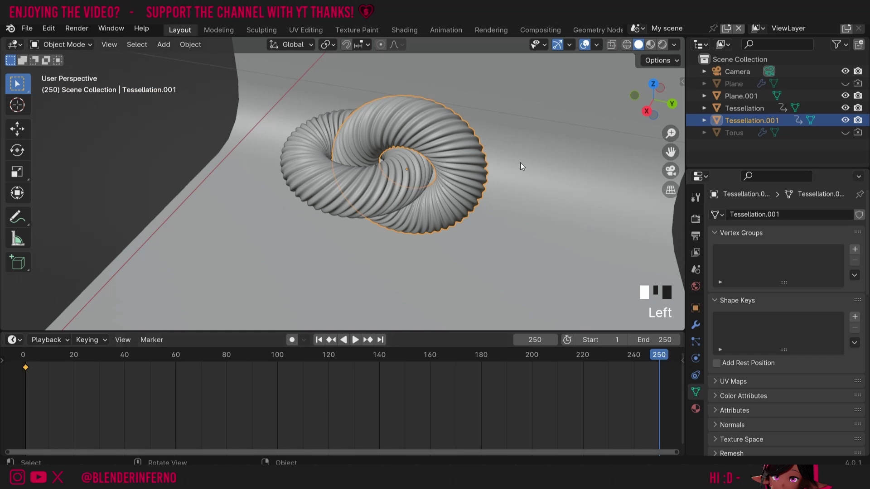
- Keyframe a 180° rotation of Tessellation.001 about the global X axis at frame 250 and play back the animation
text(rx180)
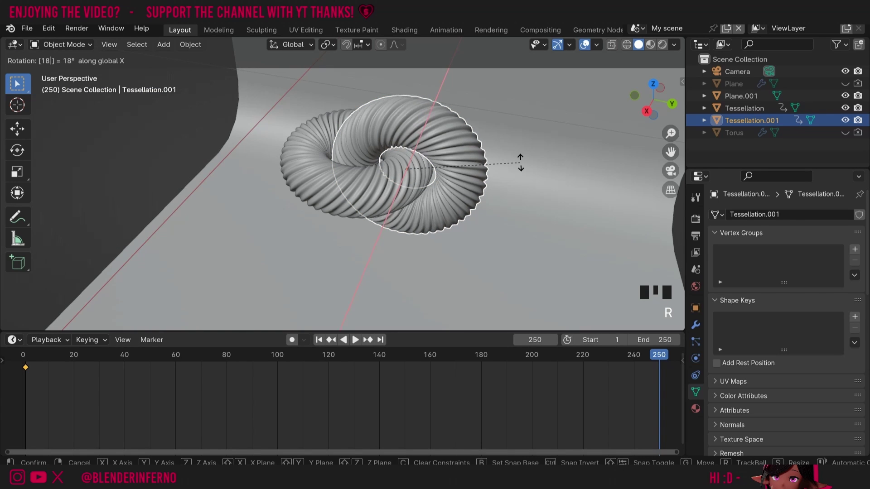
key(Return)
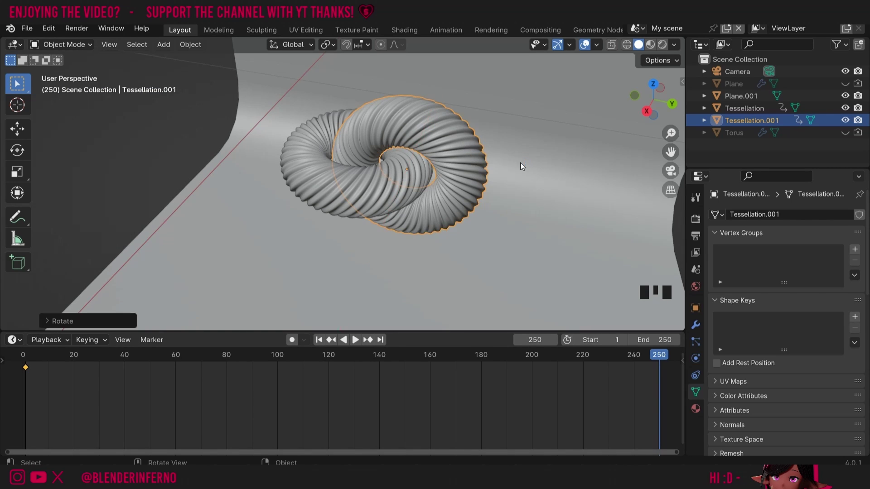
key(i)
click(521, 162)
key(space)
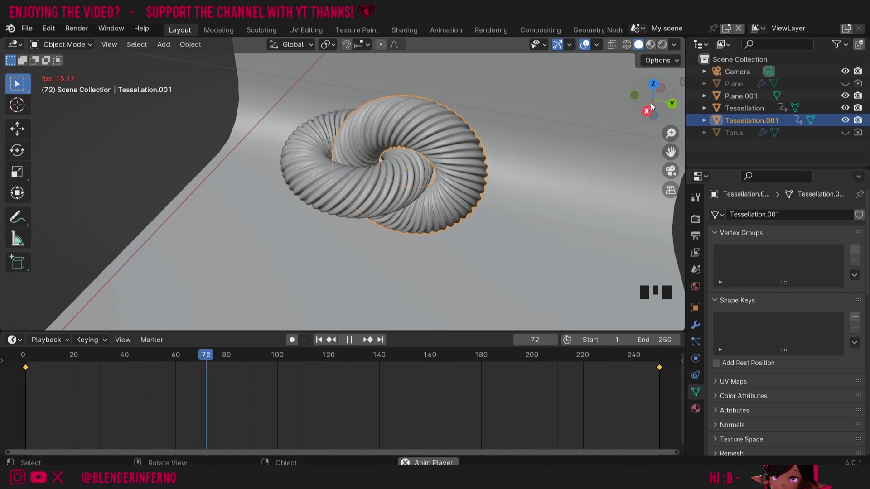
key(Escape)
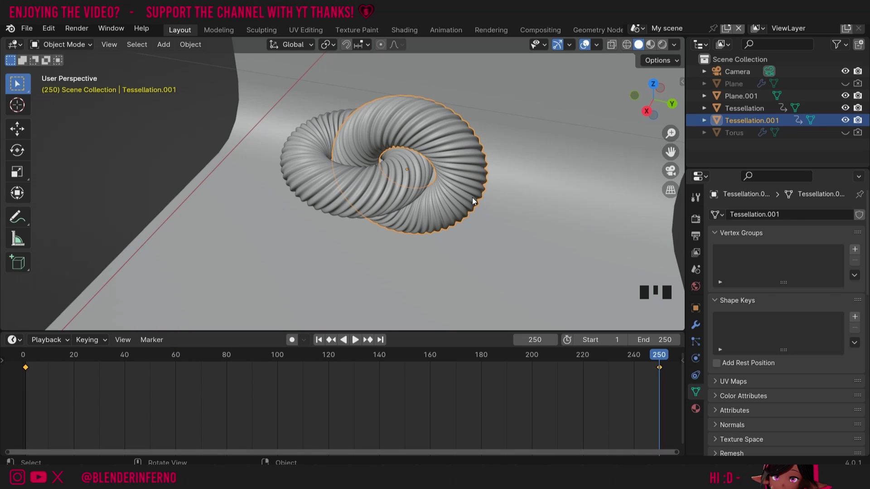
- Delete Tessellation.001's keyframe at frame 250 and check the ring's transform values
click(660, 368)
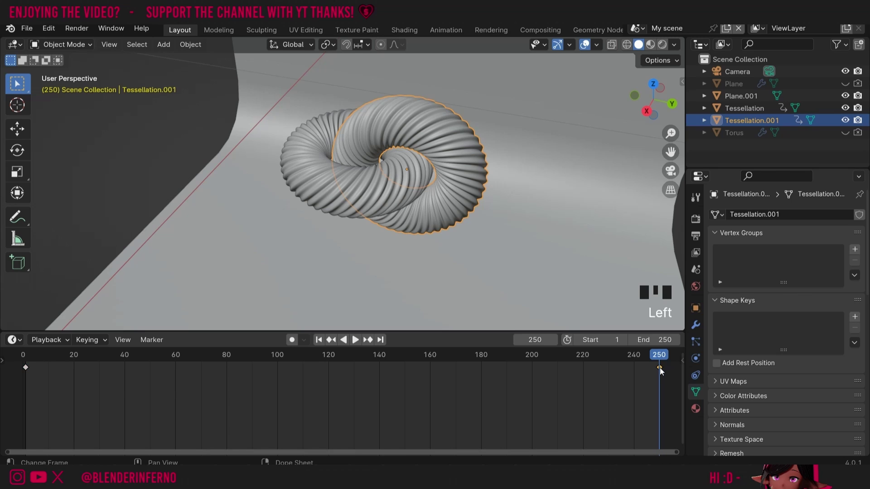
key(x)
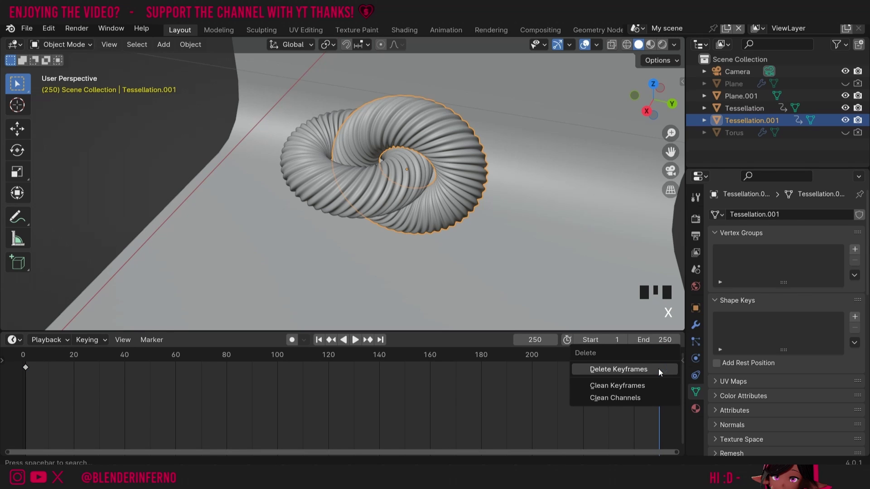
click(659, 422)
key(n)
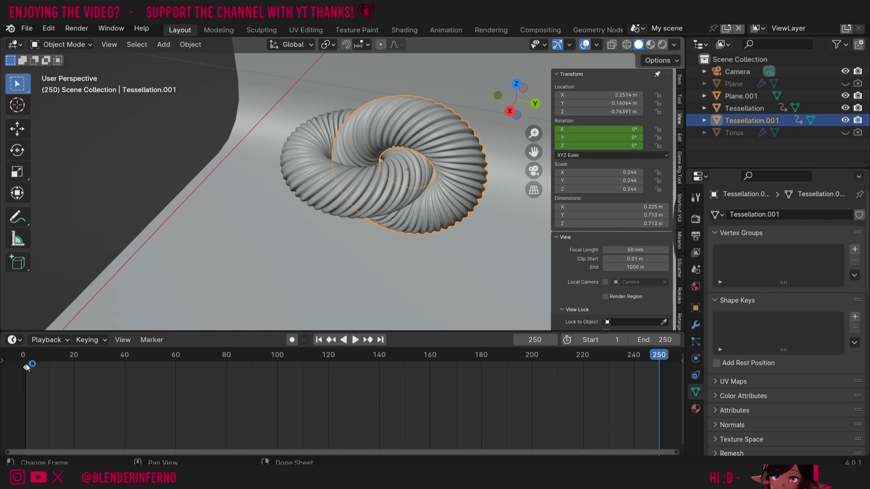
key(n)
- Rotate Tessellation.001 by -180° about the global X axis at frame 250
key(r)
key(x)
text(-180)
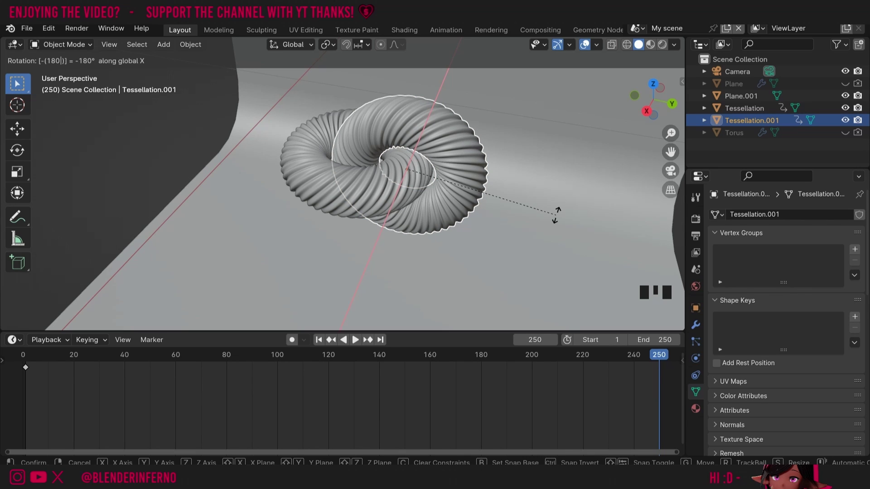
key(Return)
- Insert a Rotation keyframe on Tessellation.001 at frame 250 and preview the ring's motion
key(i)
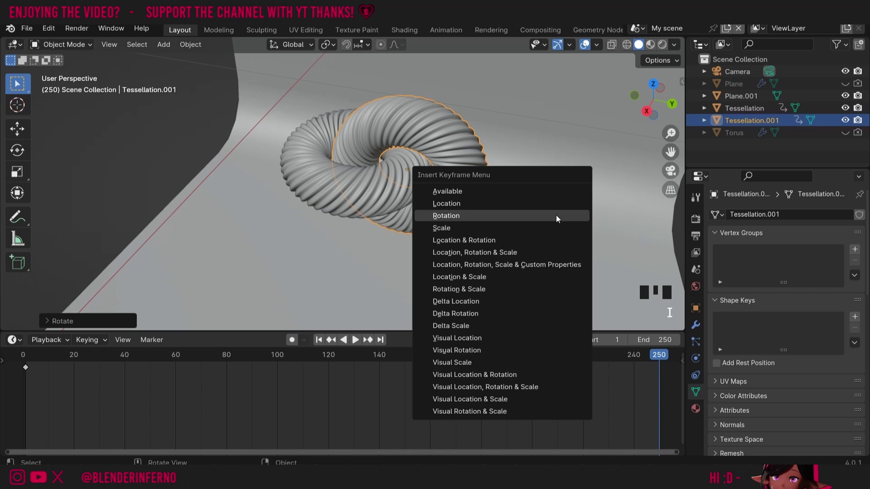
click(556, 216)
key(space)
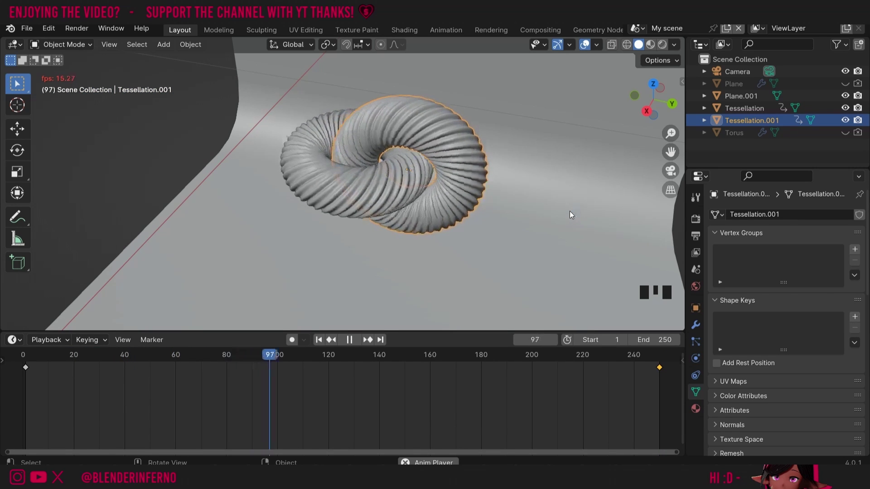
key(space)
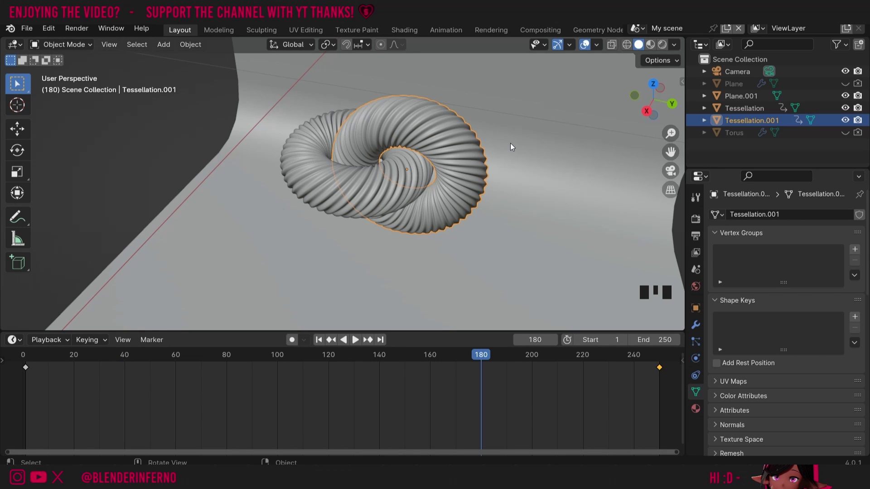
- Add a Plain Axes empty to the scene
middle_drag(510, 143, 518, 192)
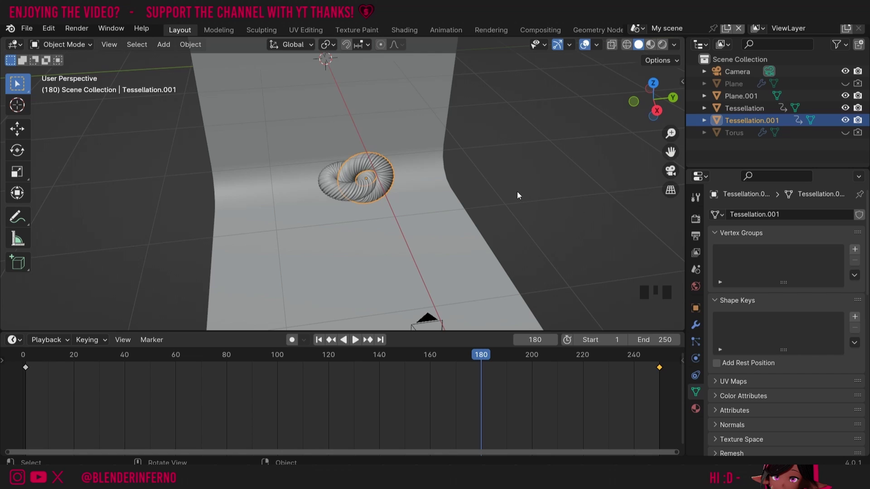
key(shift+a)
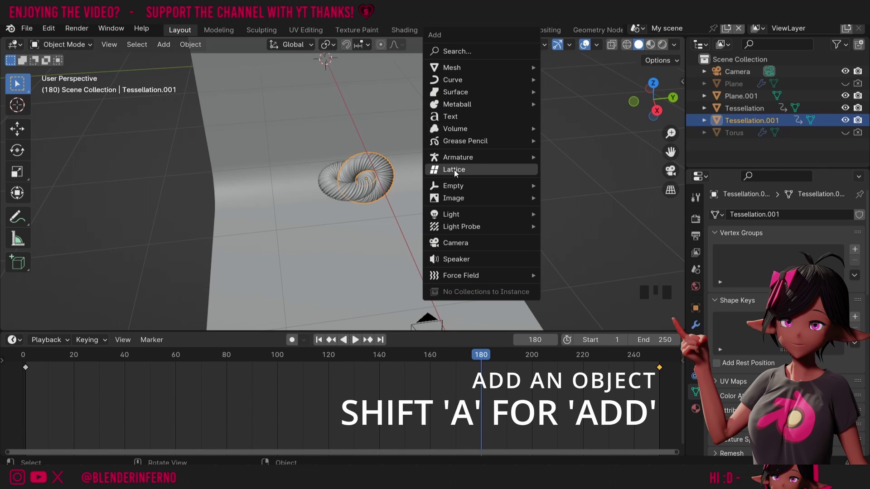
mouse_move(460, 185)
click(587, 185)
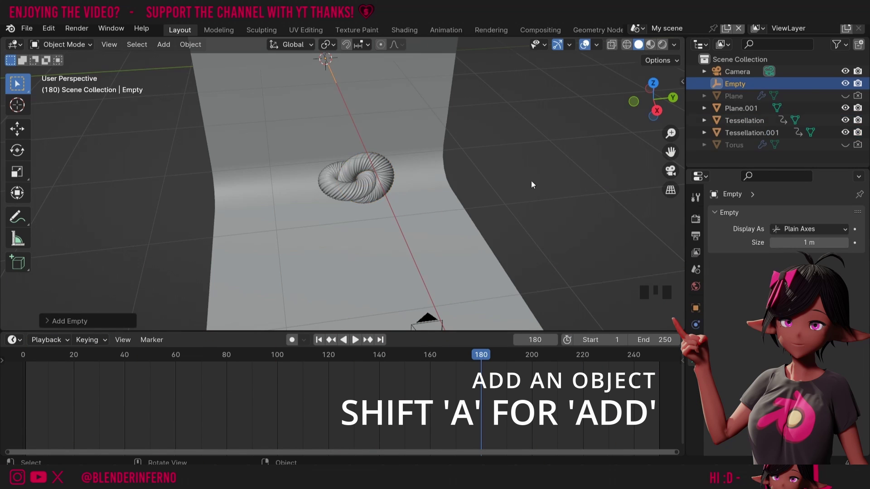
- Move the empty along the global X axis toward the two rings and scale it down
middle_drag(587, 186, 513, 150)
key(g)
key(x)
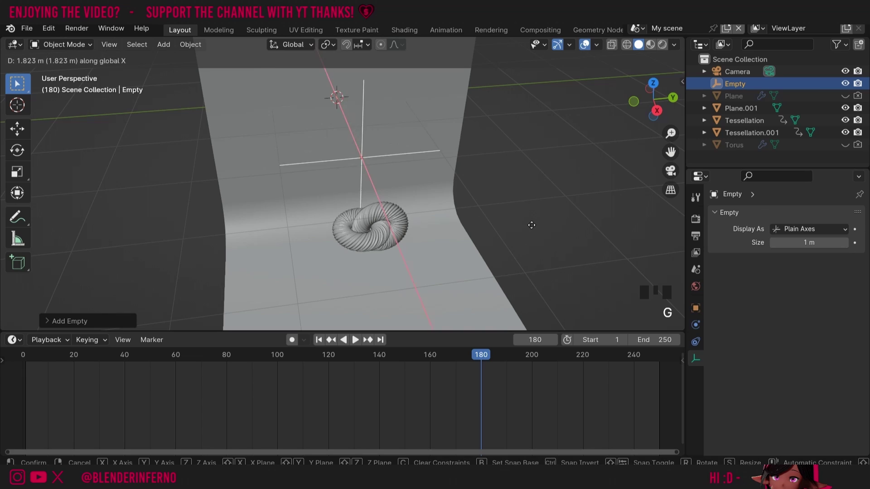
click(514, 164)
key(s)
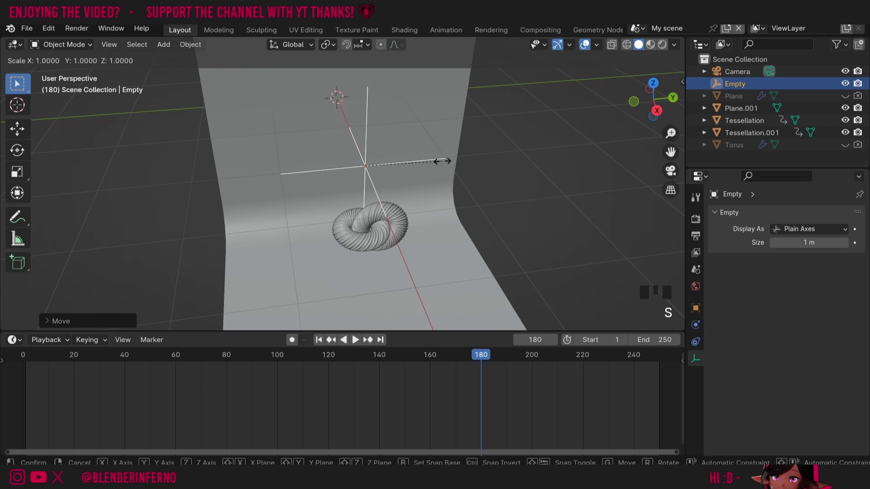
click(386, 162)
- Lower the empty along the global Z axis to about the height of the rings
key(g)
key(z)
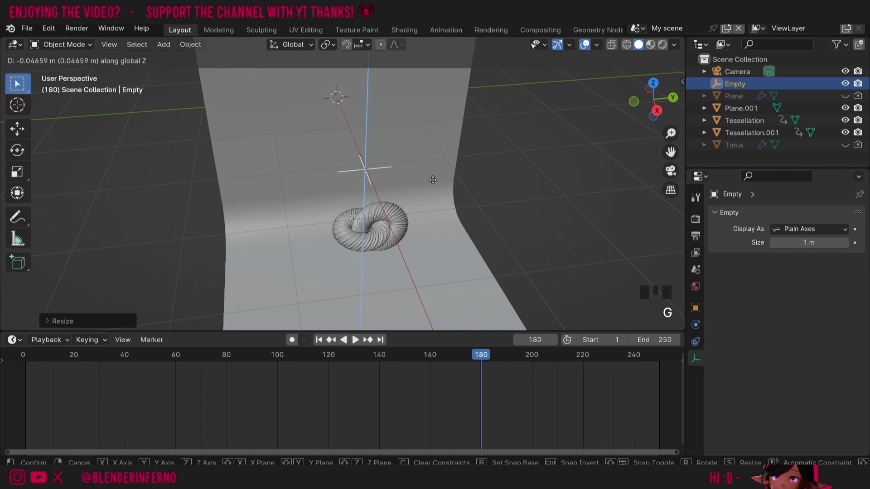
click(431, 168)
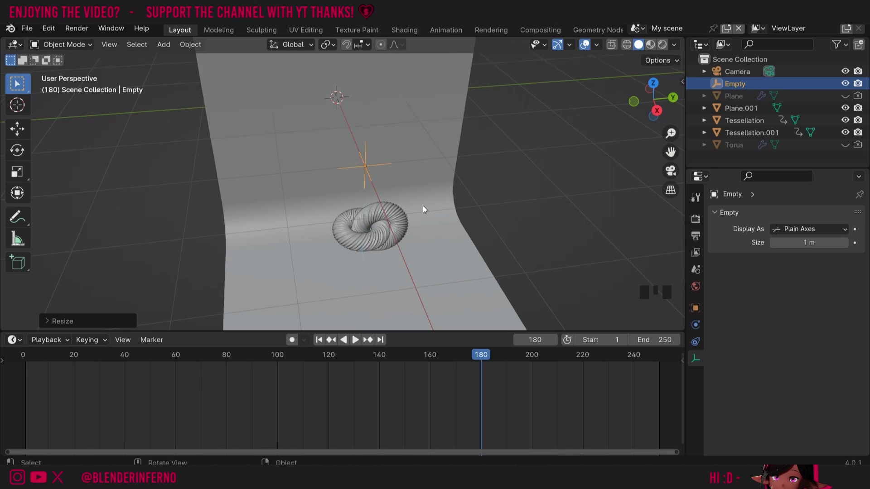
key(g)
key(z)
click(422, 240)
- Position the empty beside the two rings, level with them and clear of their geometry
click(658, 111)
key(g)
key(z)
key(g)
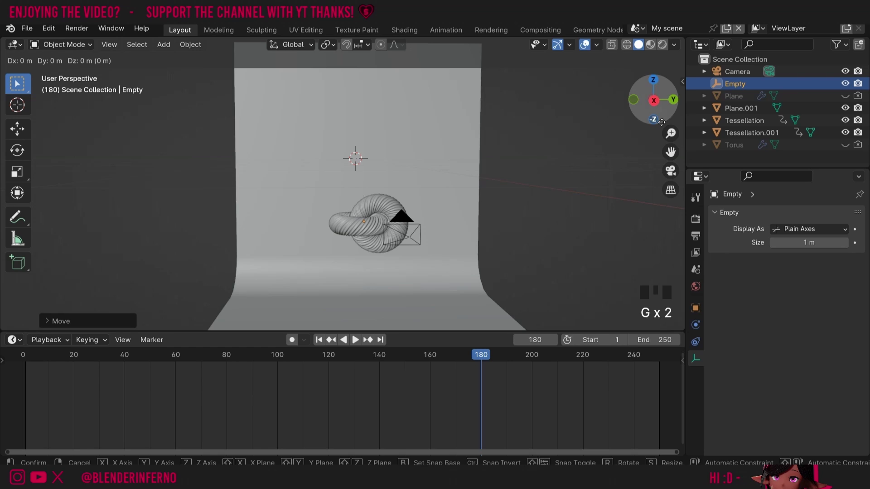
click(662, 122)
drag(661, 121, 336, 252)
key(r)
key(y)
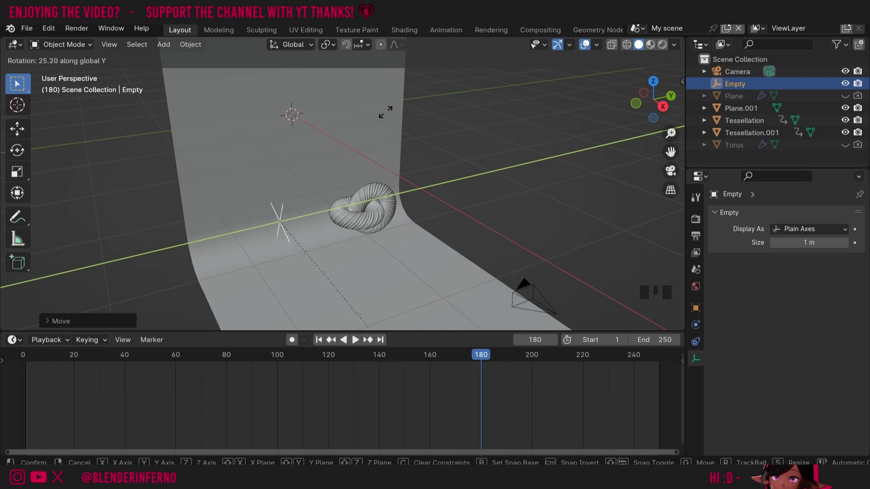
right_click(301, 207)
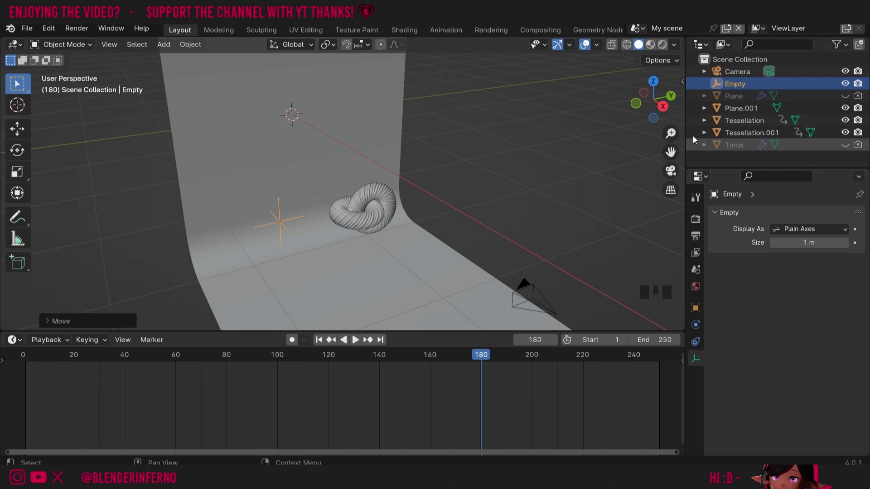
- Add a Child Of constraint to the Tessellation ring with the Empty as its target
click(358, 219)
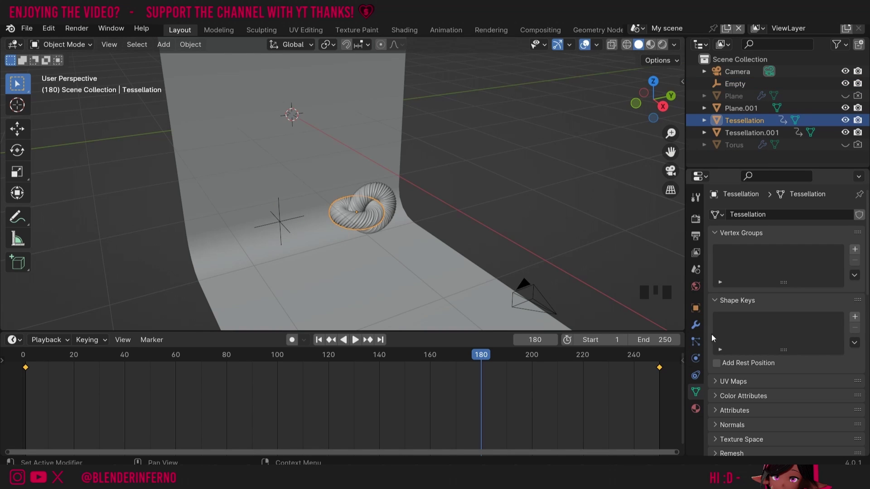
click(697, 376)
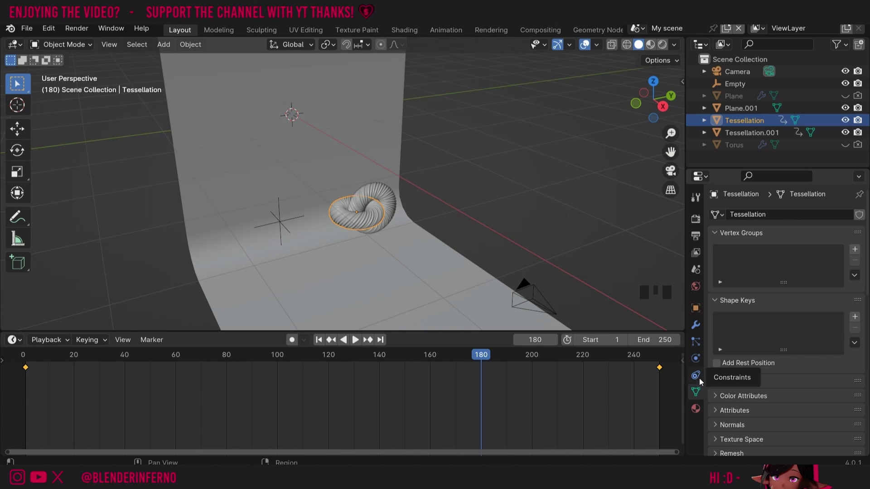
click(730, 216)
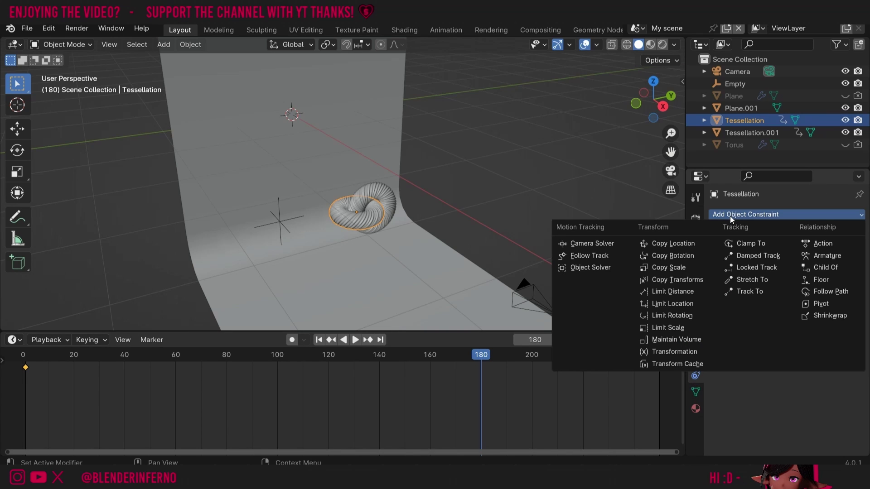
click(819, 268)
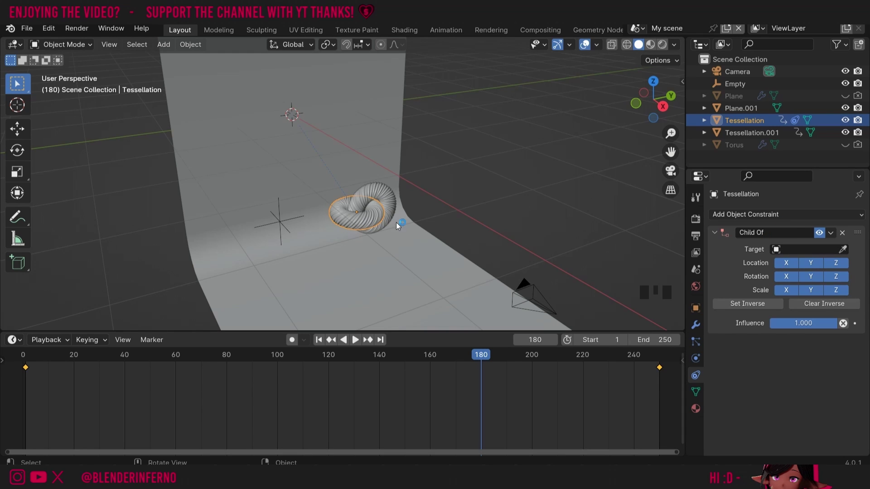
click(843, 249)
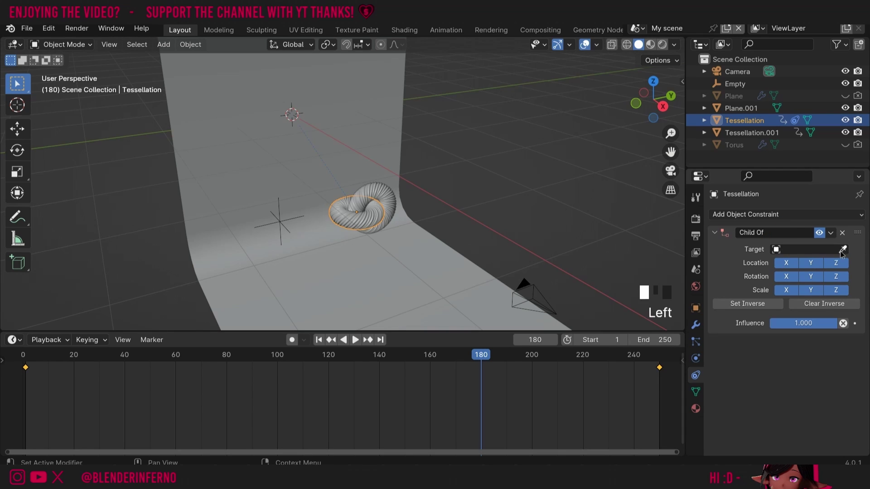
click(279, 221)
- Select the empty and test the Child Of constraint with a trial rotation
click(280, 221)
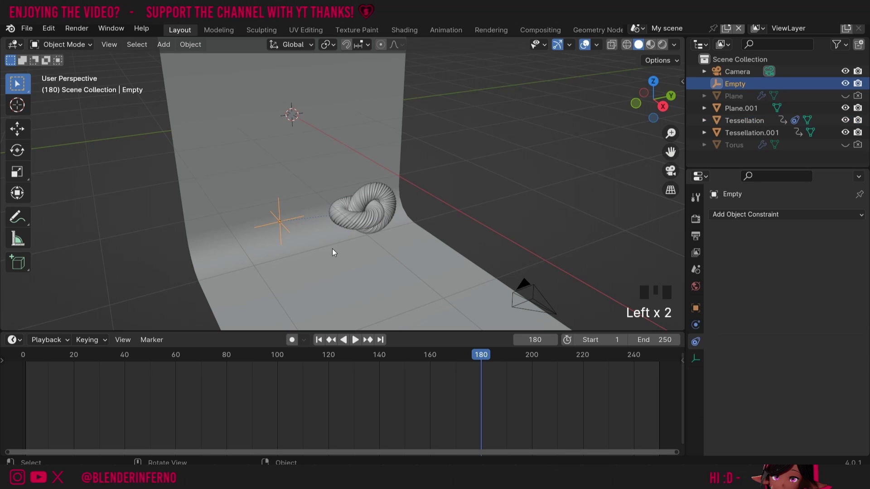
key(r)
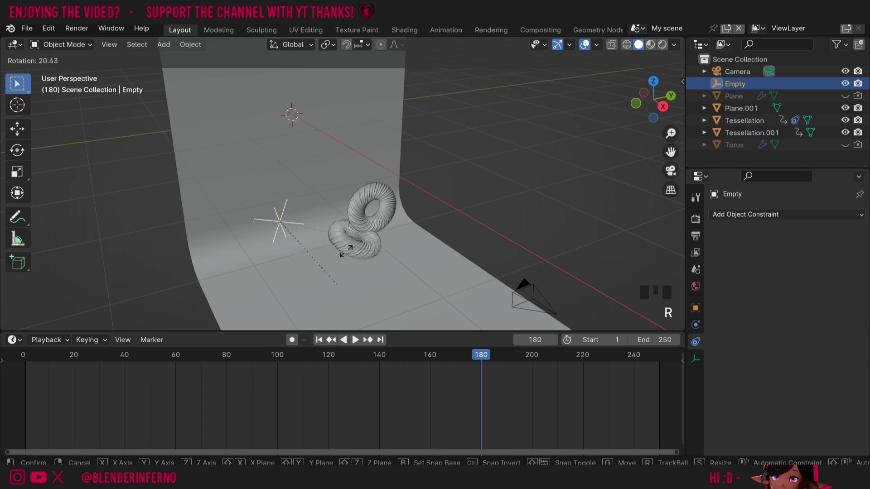
right_click(364, 303)
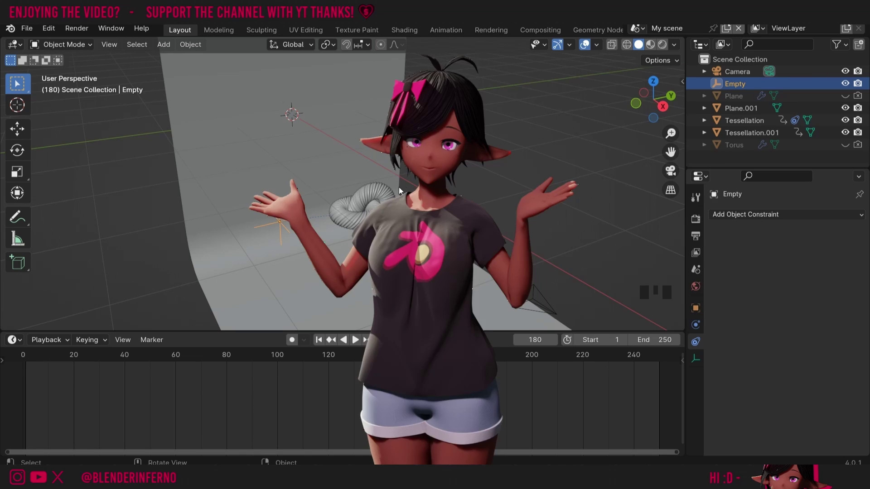
- Add a Child Of constraint to the Tessellation.001 ring with the Empty as its target and set its inverse
click(372, 189)
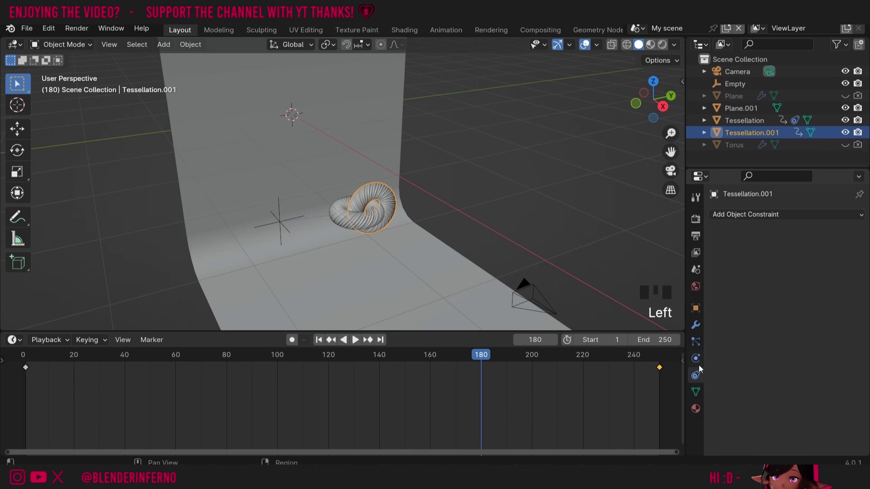
click(768, 215)
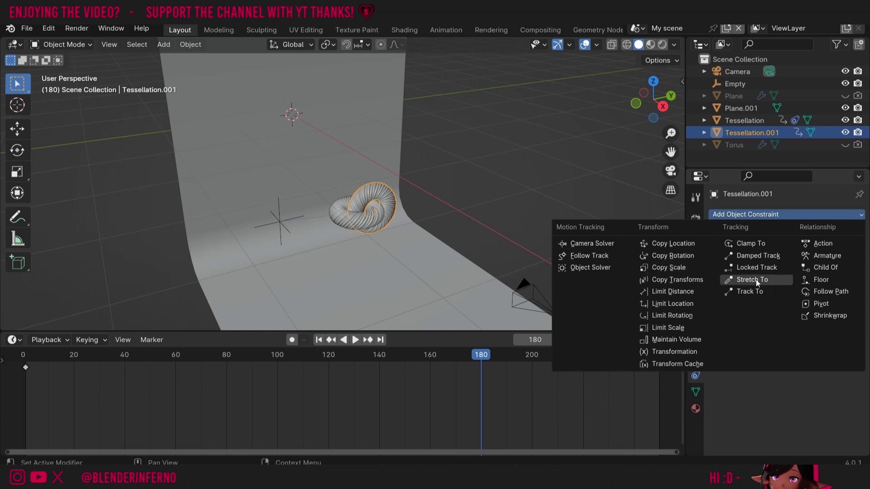
click(822, 267)
click(843, 249)
click(284, 219)
click(735, 304)
- Select the empty and insert a keyframe for it at frame 1
click(252, 232)
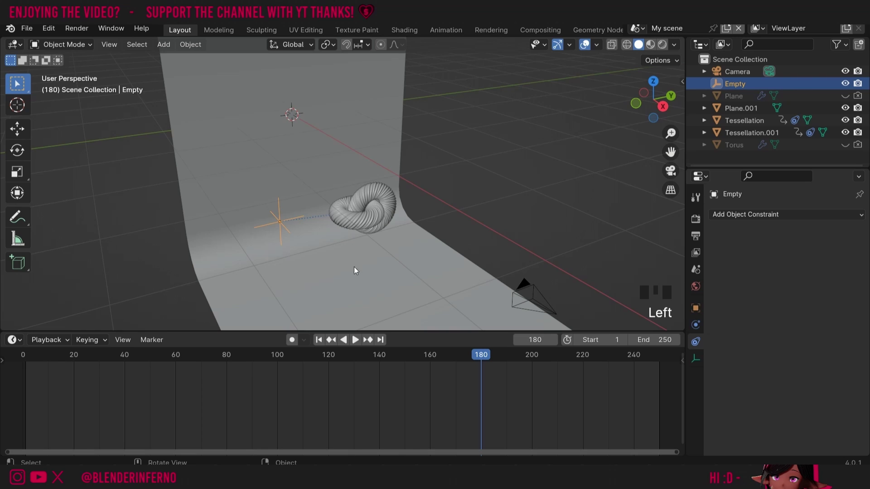
click(27, 362)
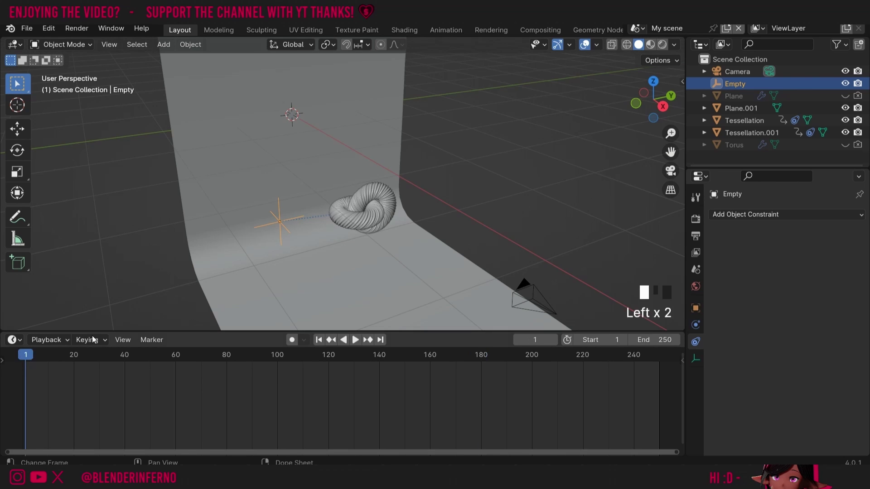
key(i)
click(307, 227)
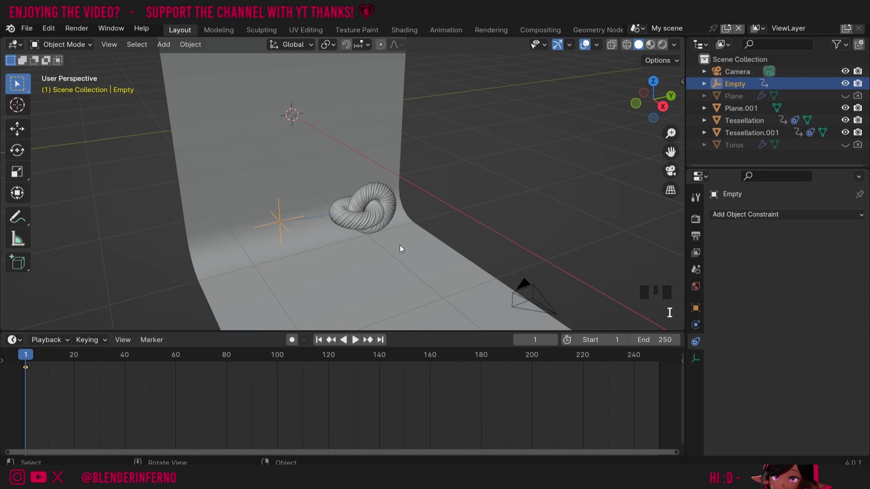
- At frame 250, rotate the empty -90° about the global Y axis and insert a keyframe
click(659, 358)
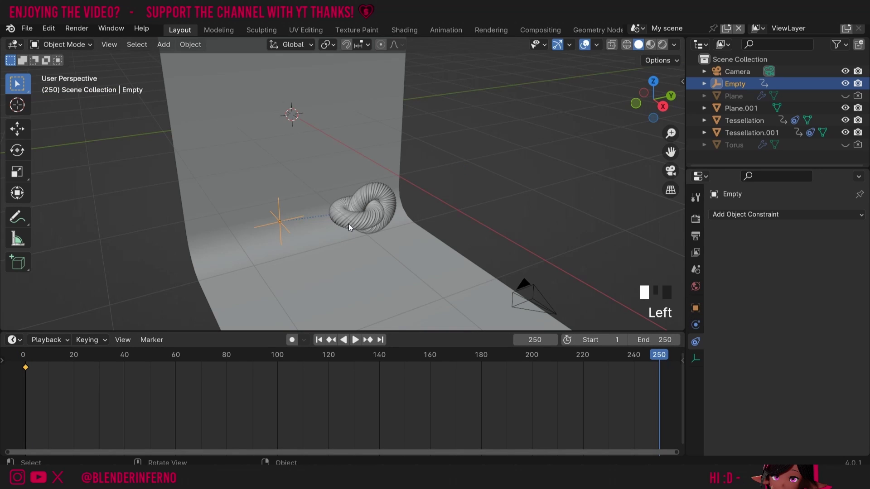
text(ry-90)
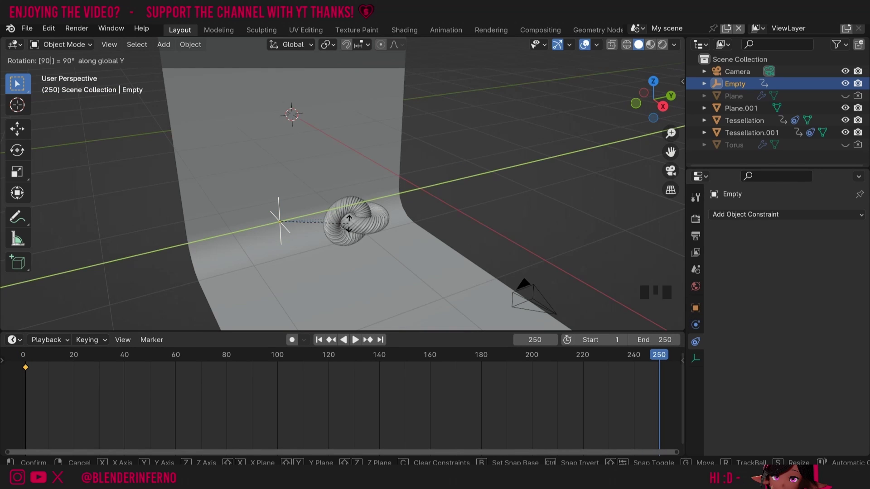
key(Return)
drag(653, 99, 483, 237)
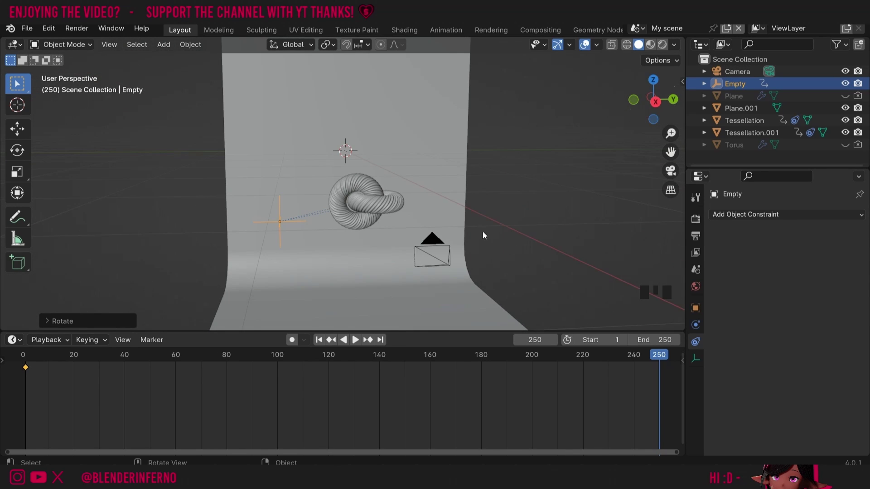
key(i)
click(482, 231)
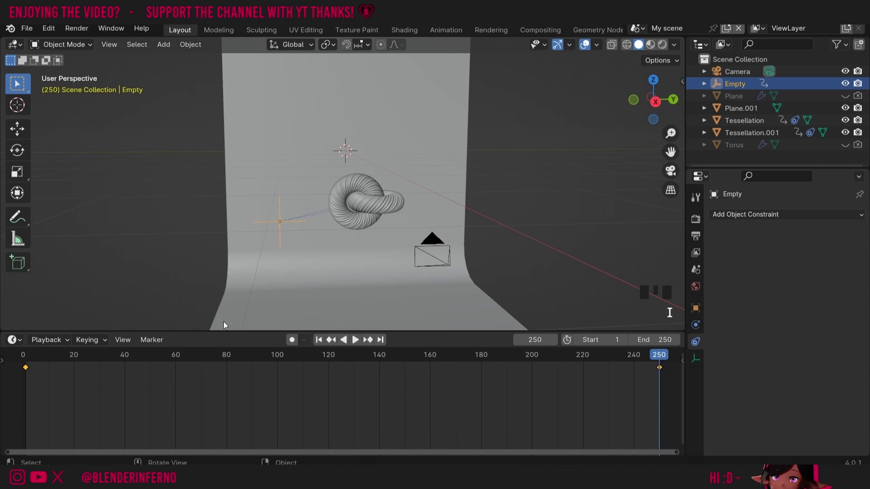
- Play the animation from the start, and check from the front how the rings line up with the empty at frame 250
click(25, 357)
key(space)
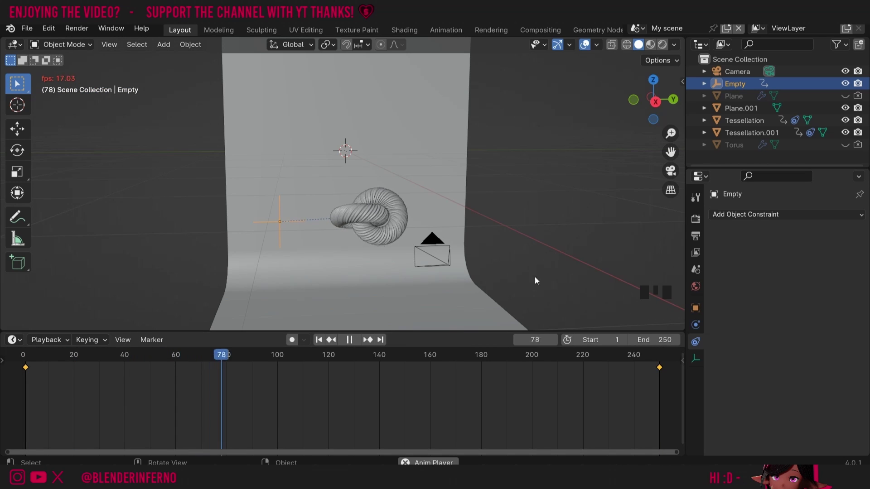
key(space)
click(659, 359)
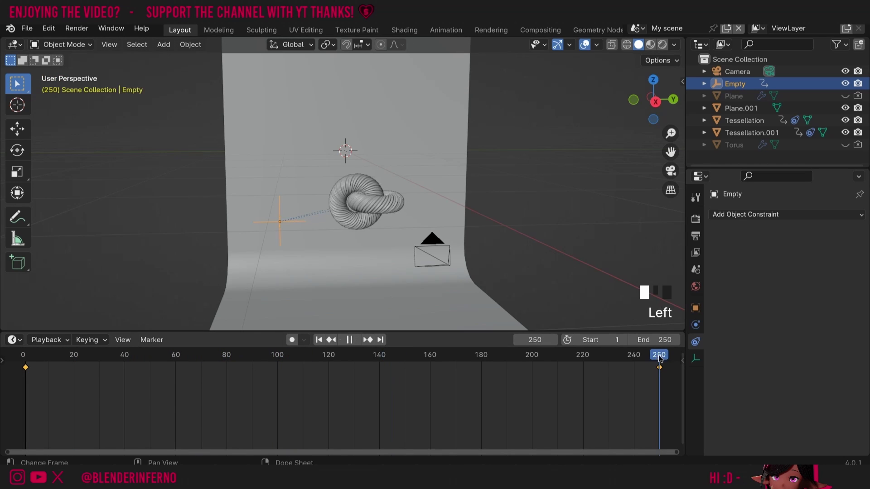
drag(662, 97, 653, 101)
click(653, 99)
click(302, 223)
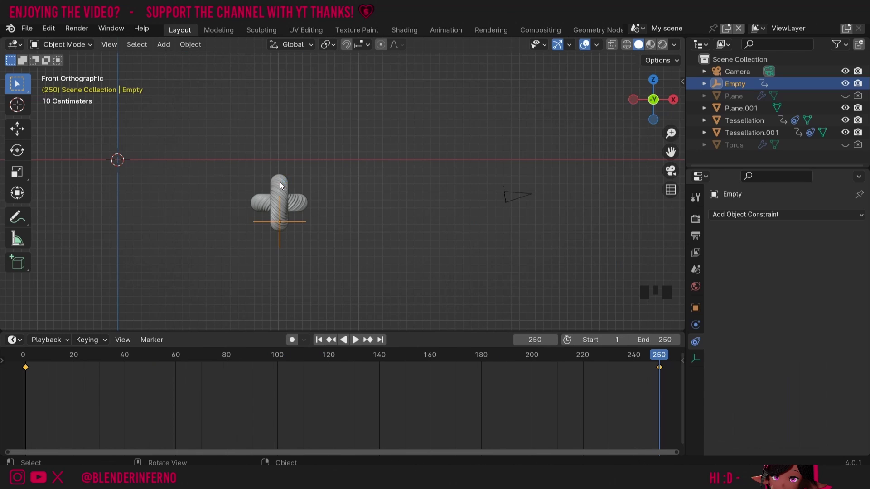
- Disable the Child Of constraint on both the Tessellation and Tessellation.001 rings
click(280, 182)
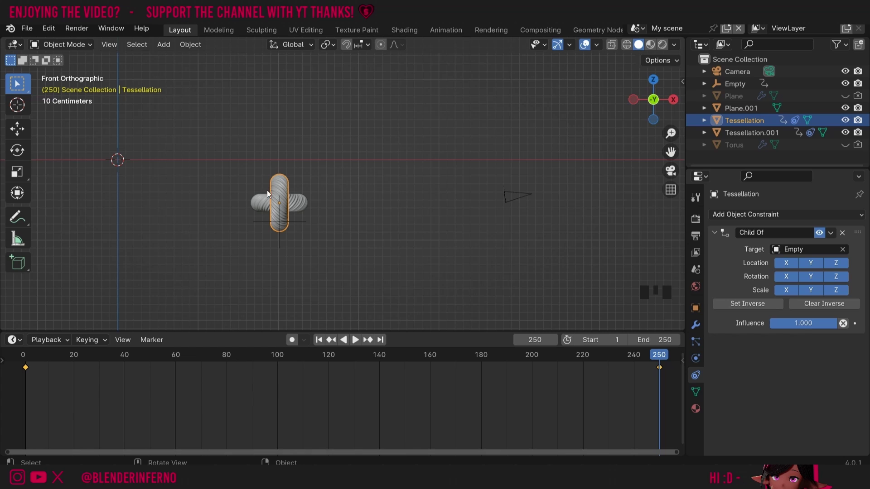
click(820, 233)
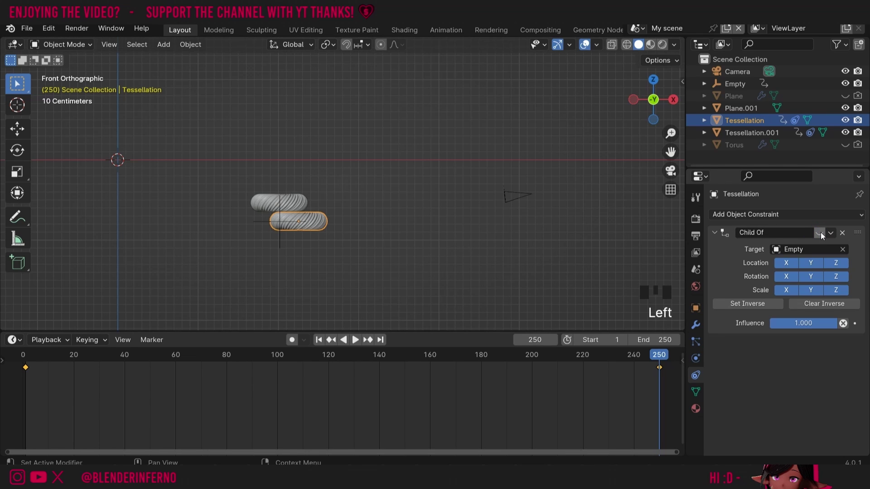
click(294, 201)
click(820, 233)
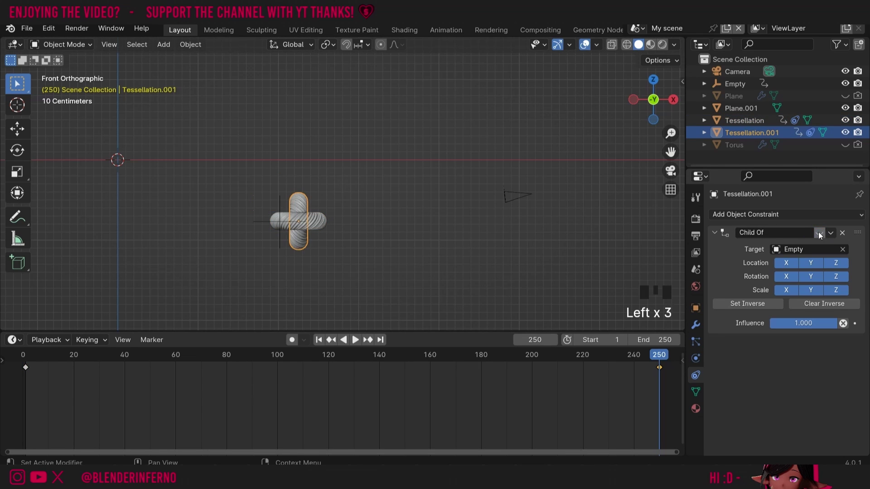
- Move the empty along the global X axis to line it up with the centre of the rings
click(334, 249)
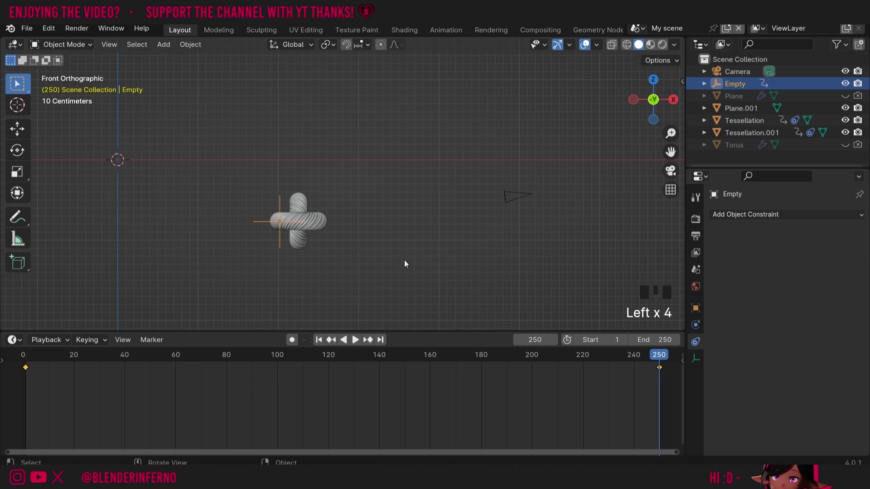
key(g)
key(x)
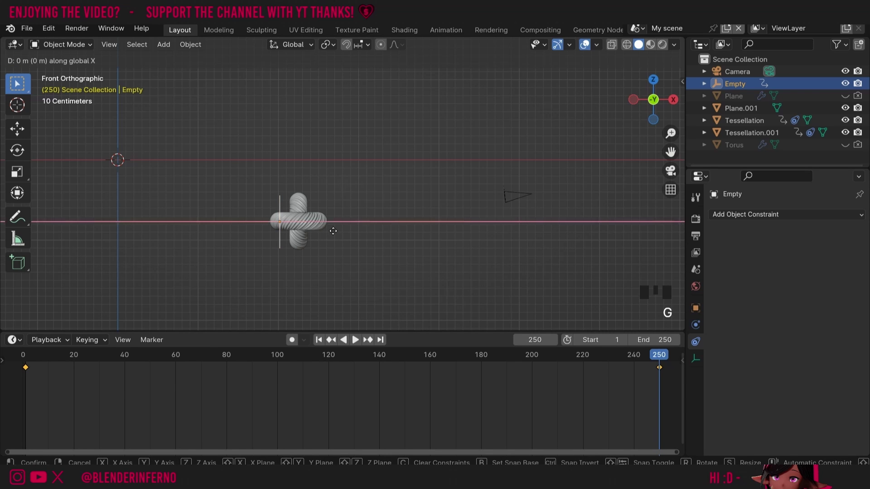
click(353, 234)
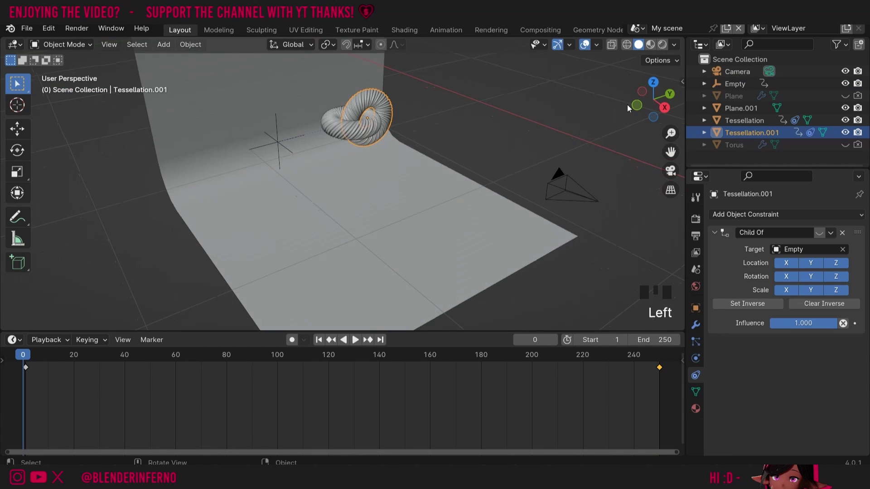
- Delete the Child Of constraints from both rings
click(842, 234)
click(334, 124)
click(842, 234)
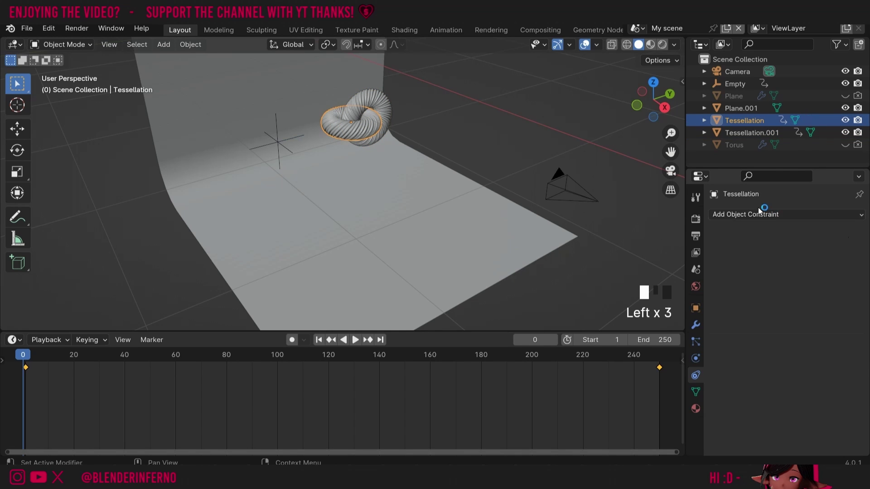
- Add a new Child Of constraint to the Tessellation ring with the Empty as its target
click(777, 213)
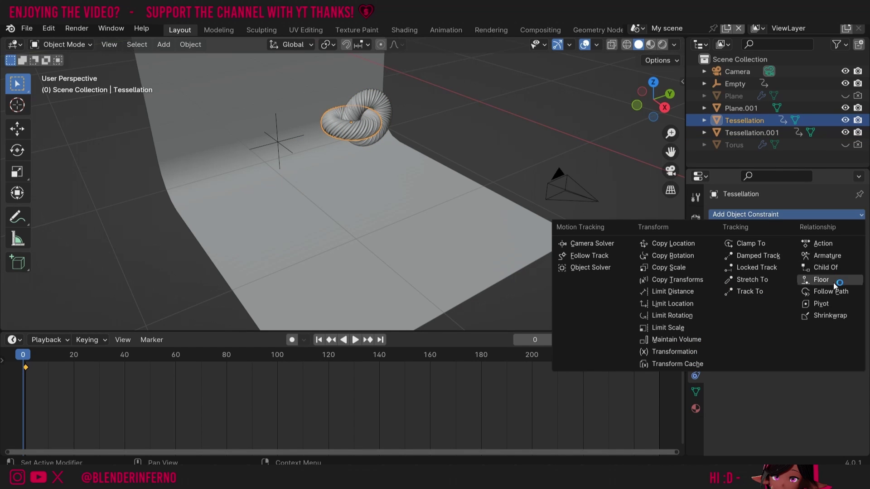
click(816, 282)
click(843, 249)
click(278, 142)
- Add a new Child Of constraint targeting the Empty to the Tessellation.001 ring
click(752, 132)
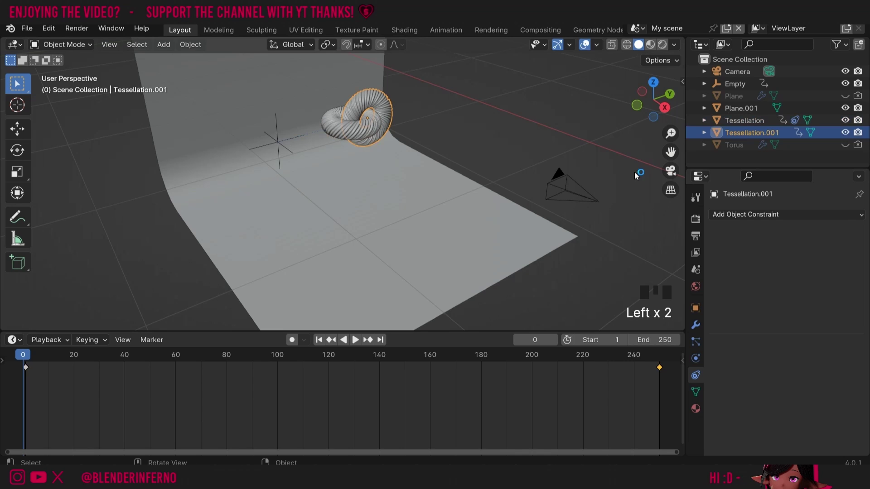
click(814, 214)
click(814, 267)
- Play the animation and examine the rings' motion around the empty from different angles
key(space)
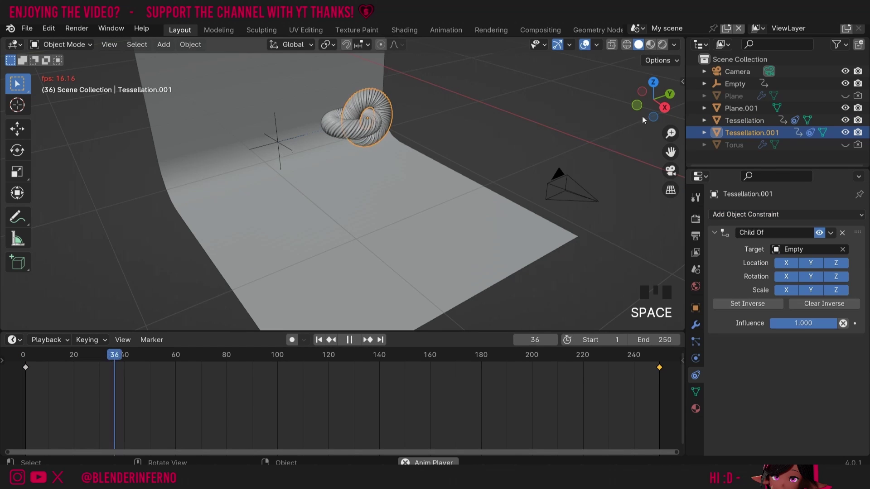
drag(671, 89, 639, 94)
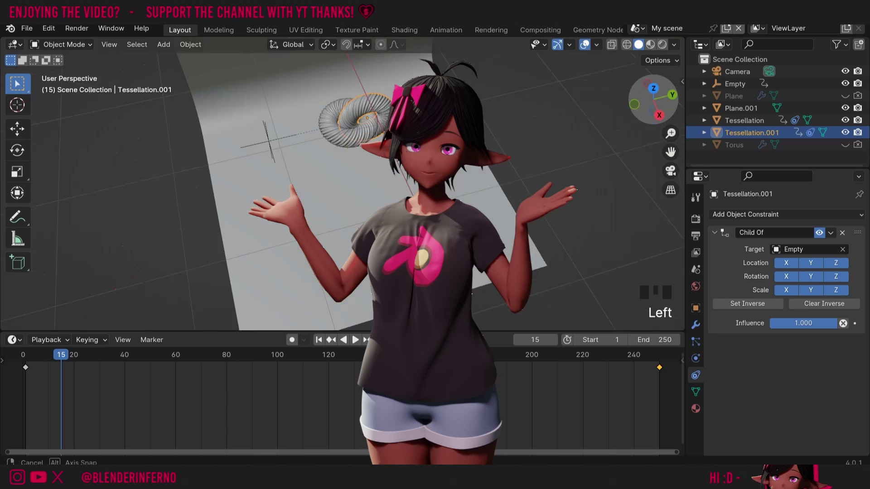
drag(639, 94, 633, 96)
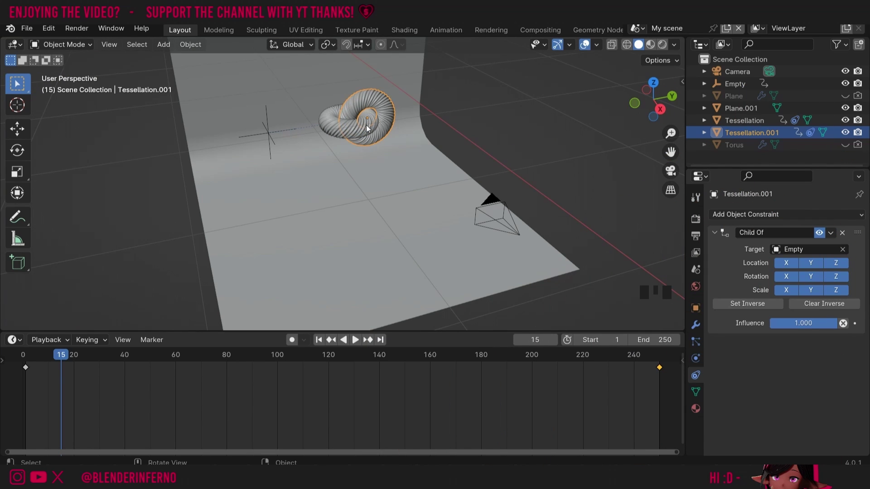
- Add a second Plain Axes empty and move it along the global X axis toward the rings
key(shift+a)
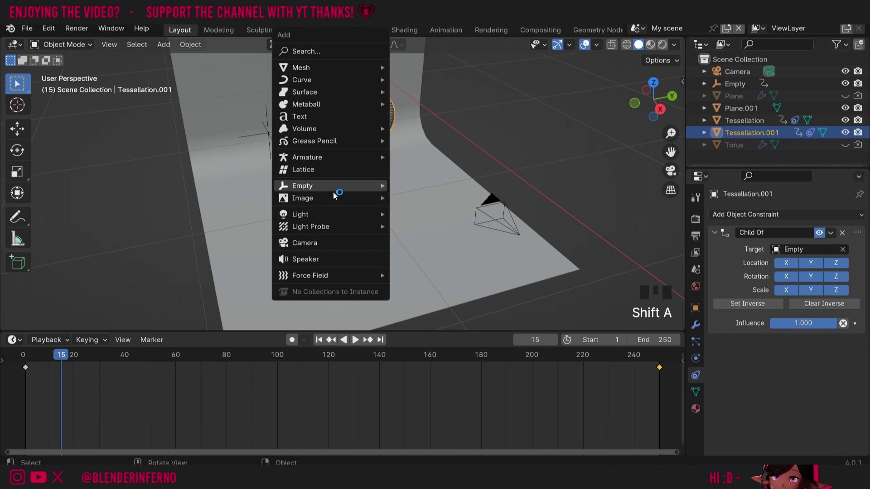
mouse_move(340, 185)
click(425, 185)
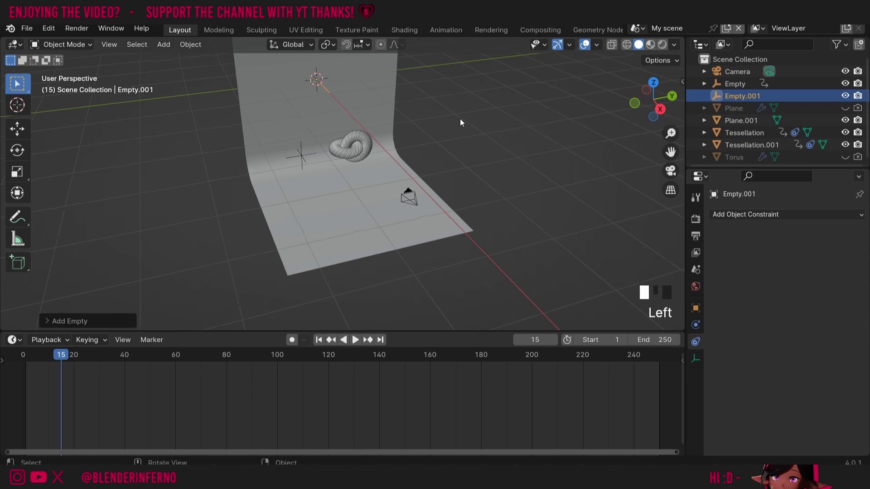
key(g)
key(x)
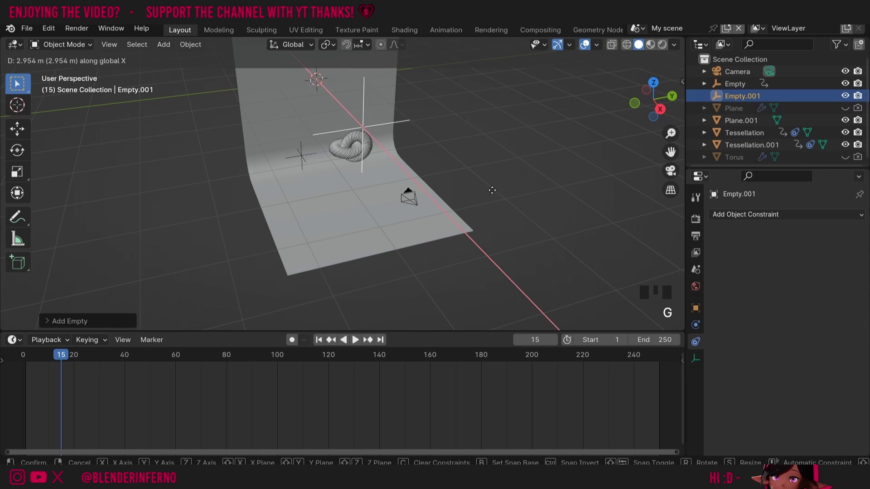
click(624, 123)
- Align the new empty with the rings along the global X axis, judging from the top view
click(653, 82)
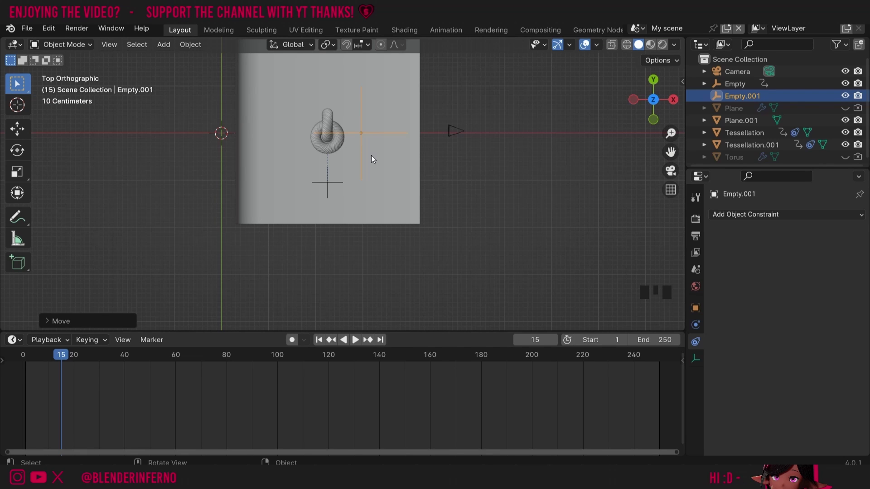
key(g)
key(x)
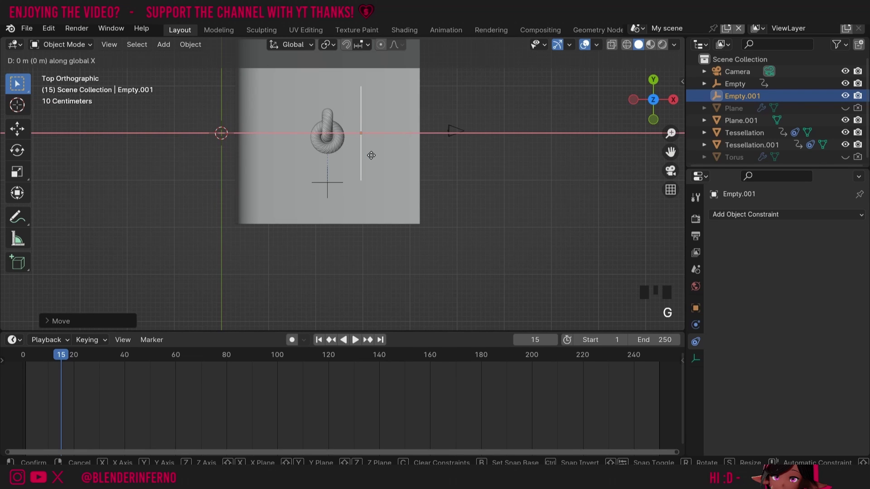
click(337, 162)
- Scale the new empty down to a small size
drag(648, 102, 523, 148)
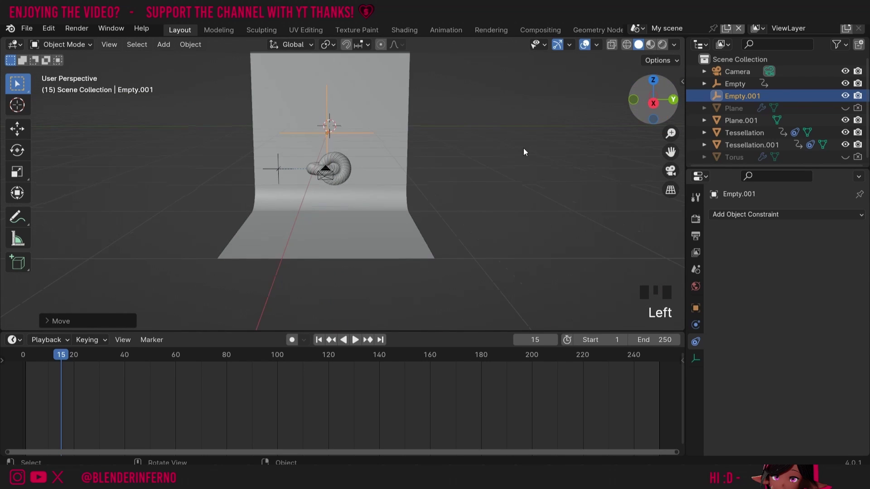
key(s)
click(404, 138)
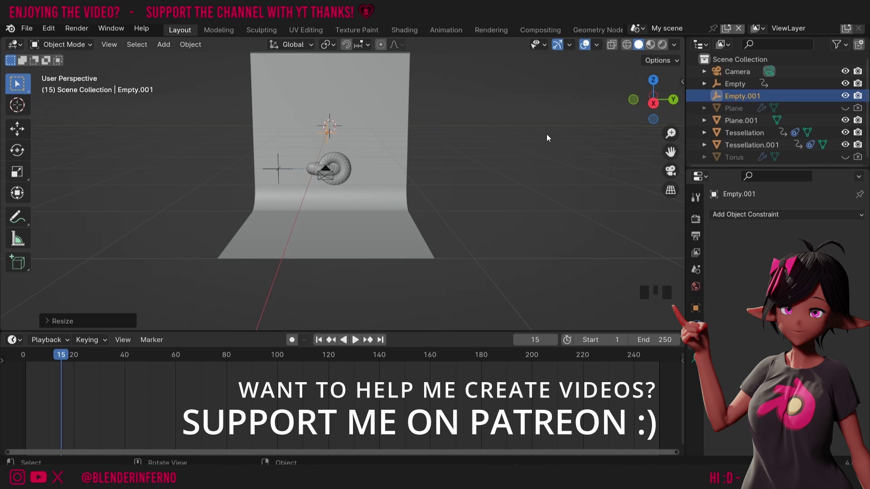
- Lower the new empty along the global Z axis to just below the rings
key(g)
key(z)
click(549, 182)
drag(653, 100, 628, 105)
key(g)
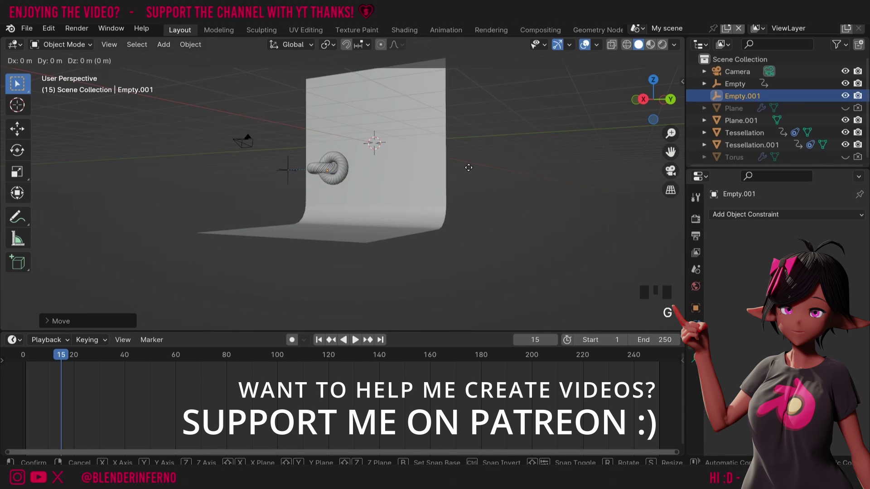
key(z)
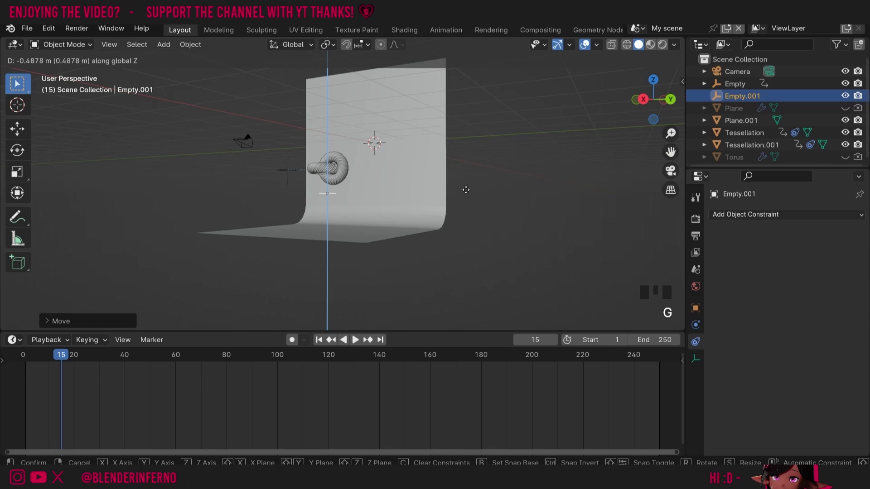
click(466, 191)
- Add a Child Of constraint to the camera with Empty.001 as its target
middle_drag(466, 190, 249, 166)
click(249, 166)
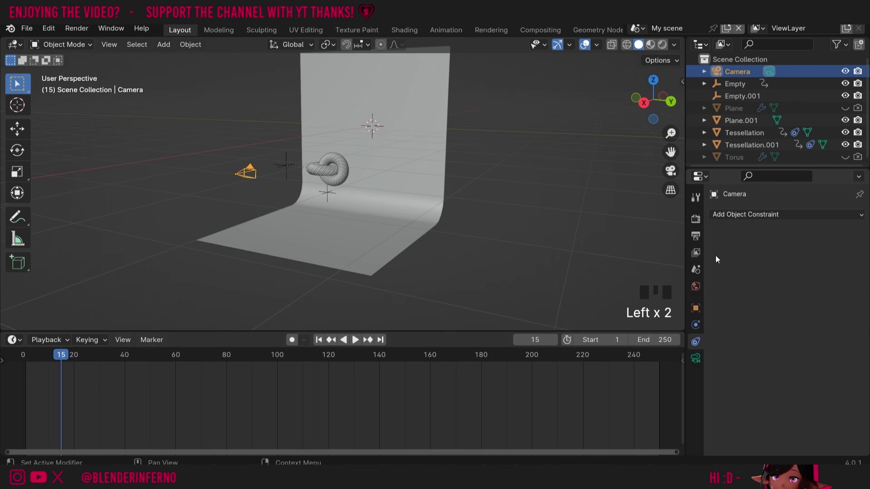
click(755, 216)
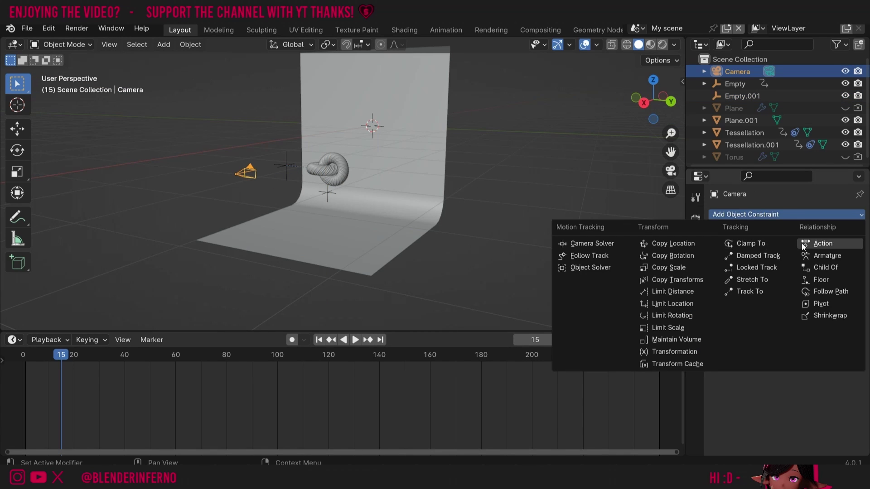
click(828, 268)
click(843, 249)
click(326, 190)
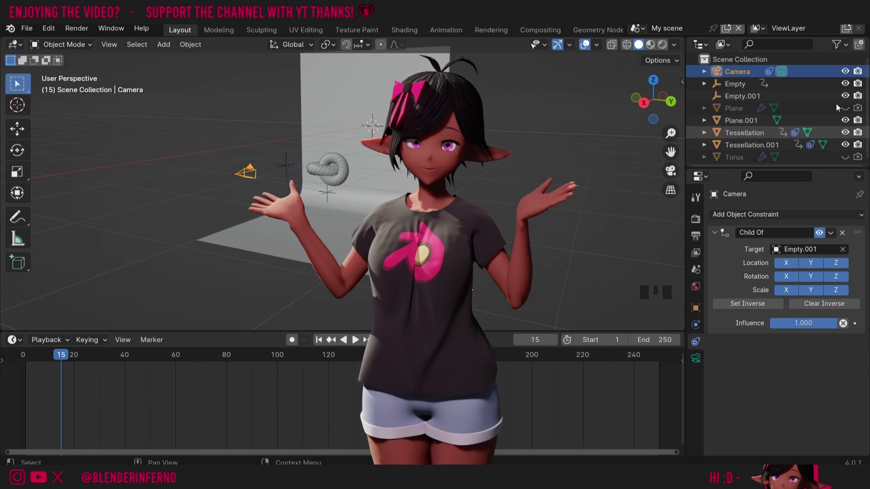
- Rename Empty as Swirl Controller and Empty.001 as Camera Controller
drag(653, 100, 623, 107)
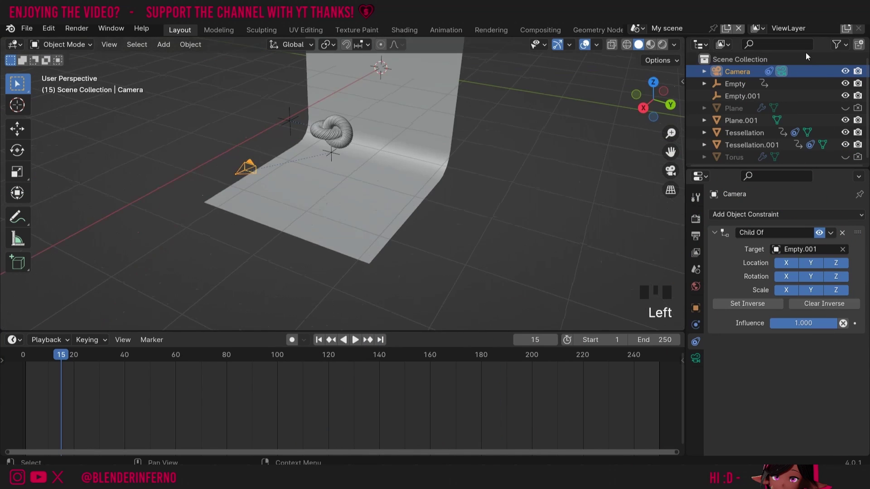
click(736, 85)
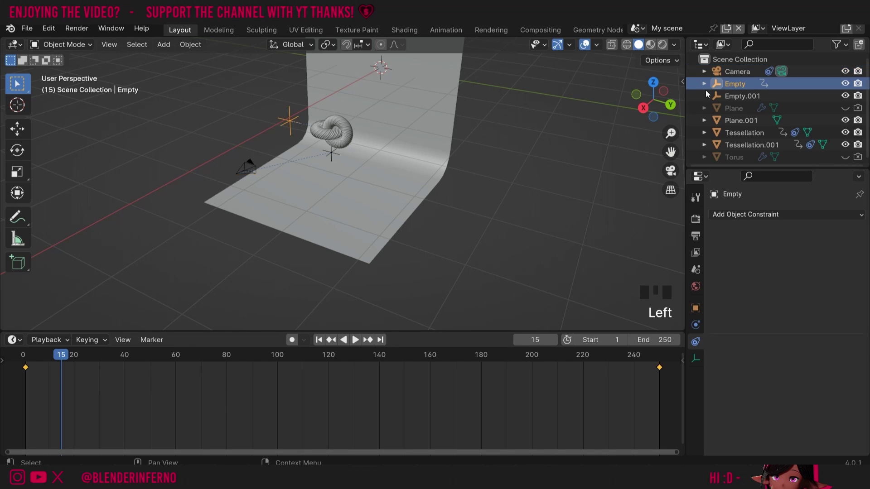
double_click(734, 85)
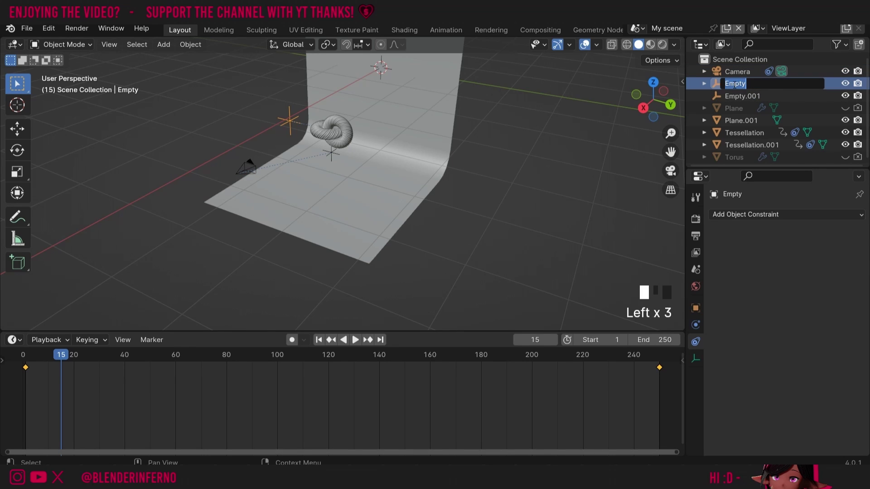
text(Swirl Controller)
key(Return)
click(740, 84)
double_click(741, 83)
text(Camera Controller)
key(Return)
- Rename the backdrop object Plane.001 as Studio Background
click(755, 108)
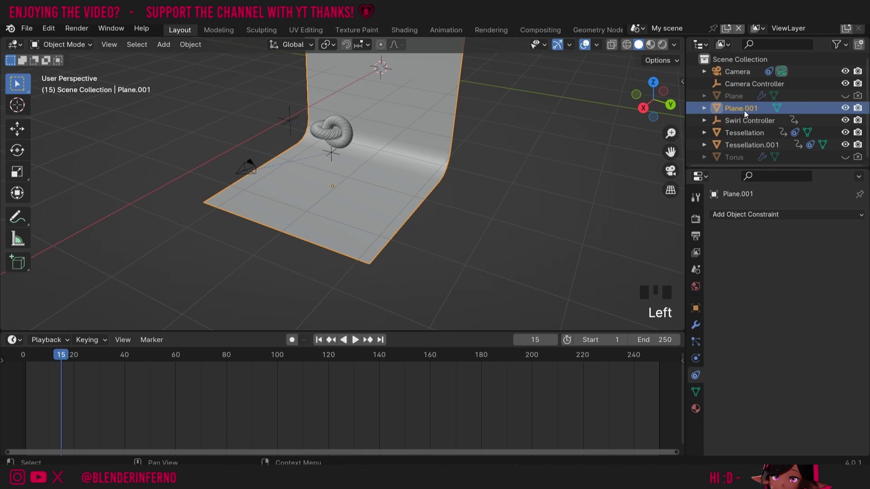
double_click(741, 109)
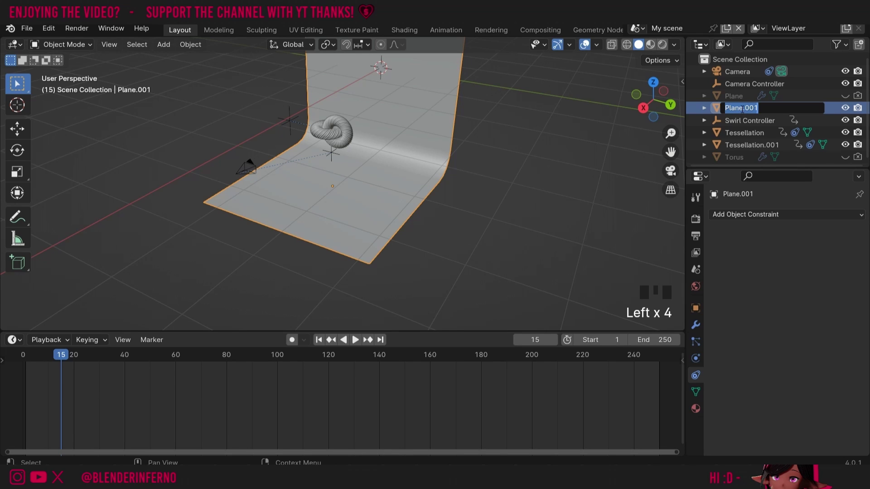
text(Studio Background)
key(Return)
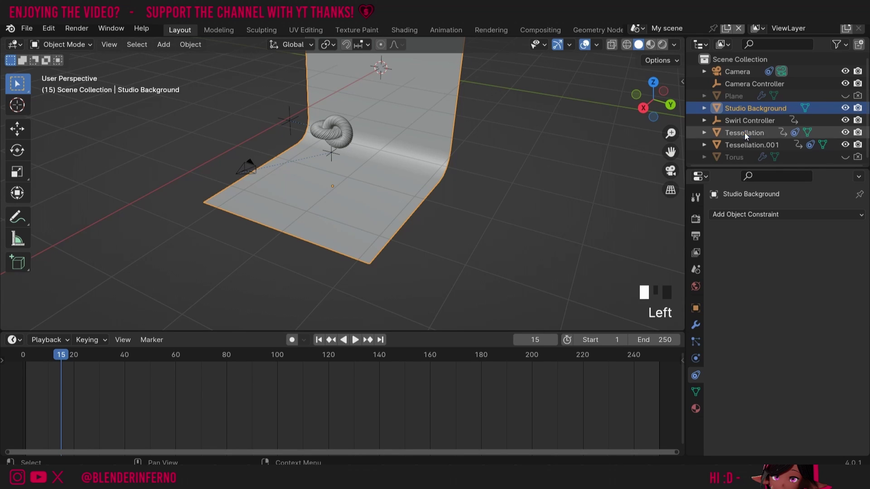
- Rename the two ring objects Tessellation and Tessellation.001 as Swirl1 and Swirl2
click(744, 132)
double_click(749, 132)
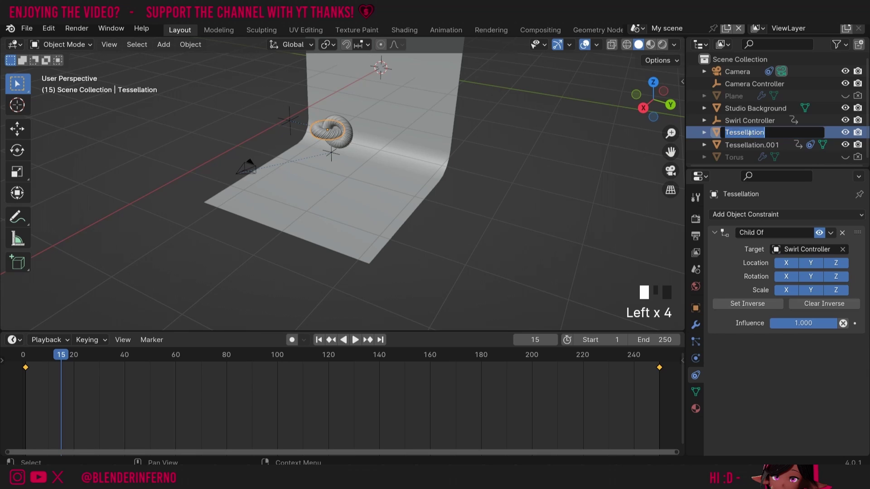
text(Swirl1)
key(Return)
double_click(750, 145)
text(Swirl2)
key(Return)
- Rename the hidden Torus as Base and the hidden Plane as Component
click(736, 158)
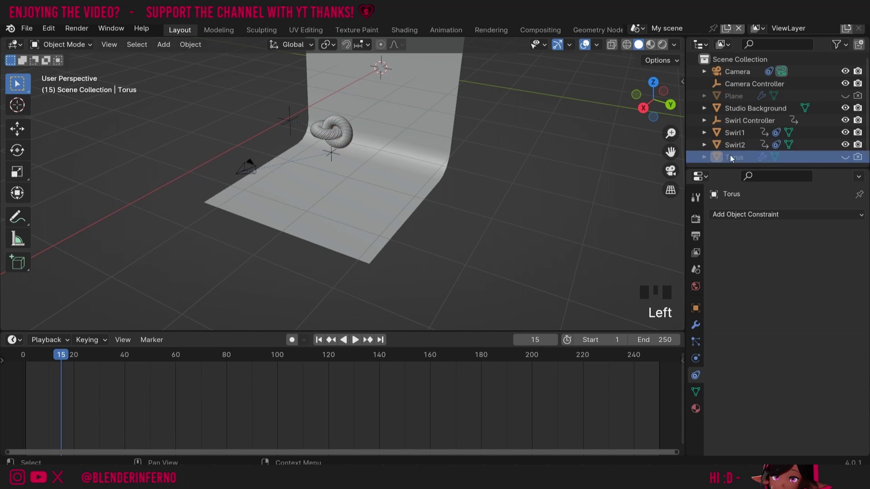
double_click(738, 157)
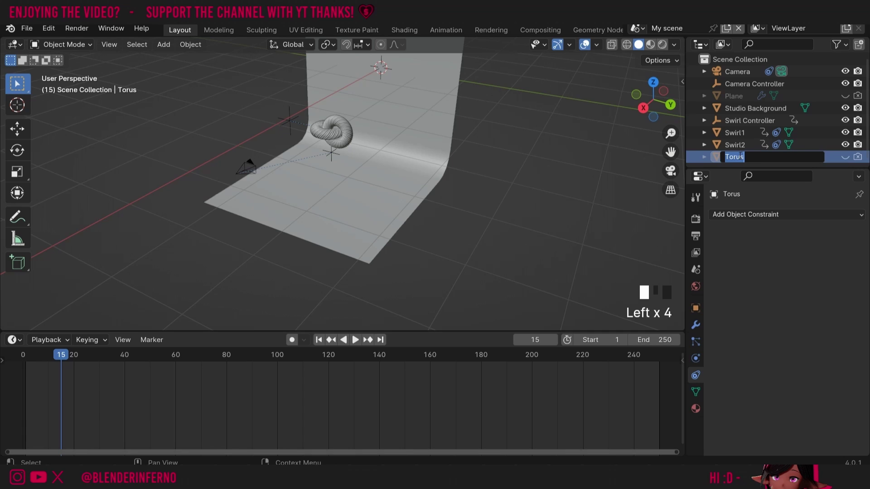
text(Base)
key(Return)
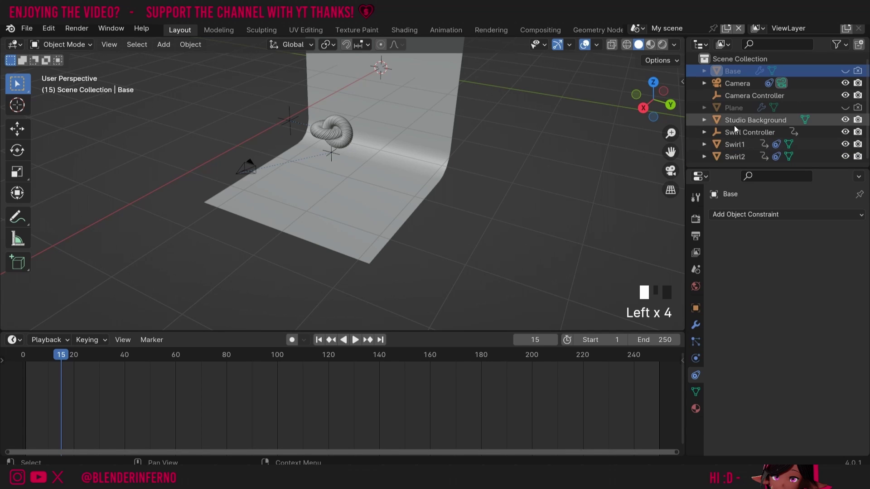
double_click(734, 107)
text(Component)
key(Return)
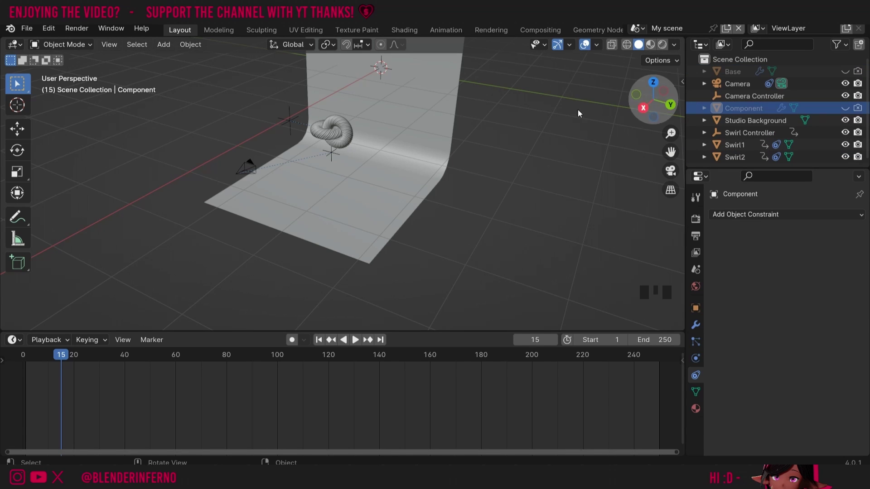
- Select the Camera Controller empty and try rotating it about the global Z axis to check the camera's movement
click(341, 146)
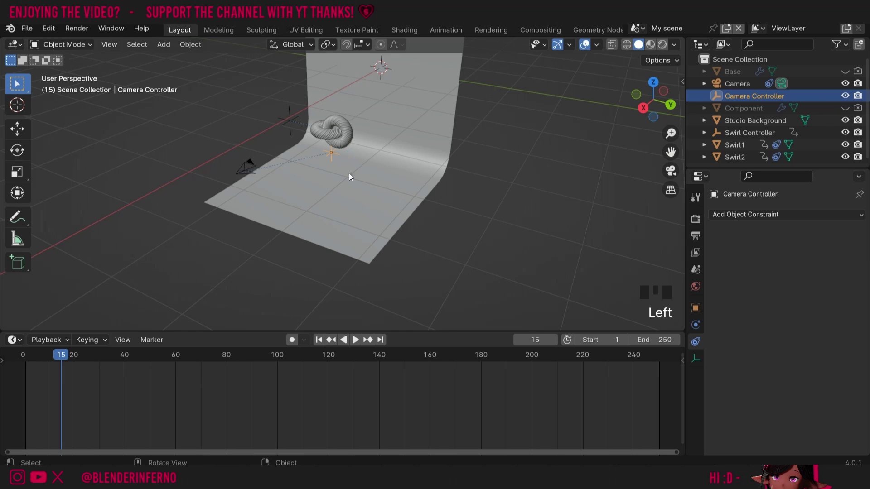
key(r)
key(z)
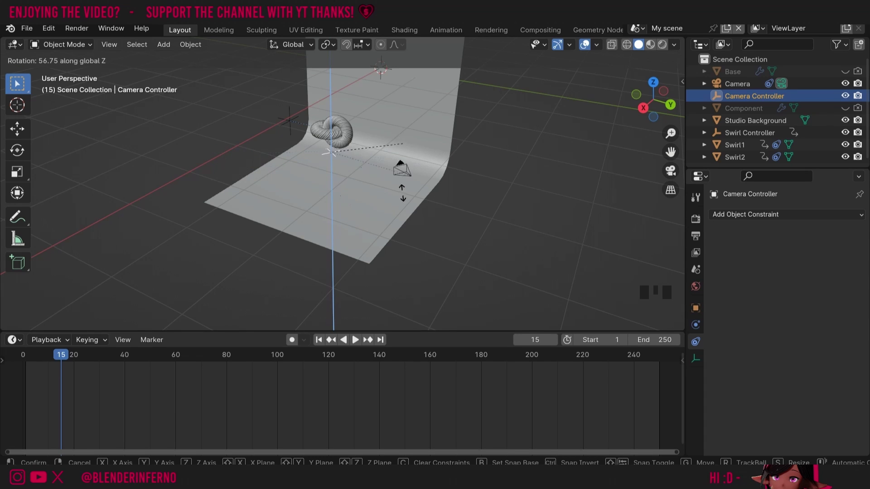
click(394, 254)
- At frame 1, rotate the Camera Controller slightly in the negative direction about global Z in the camera view and keyframe its rotation
click(26, 360)
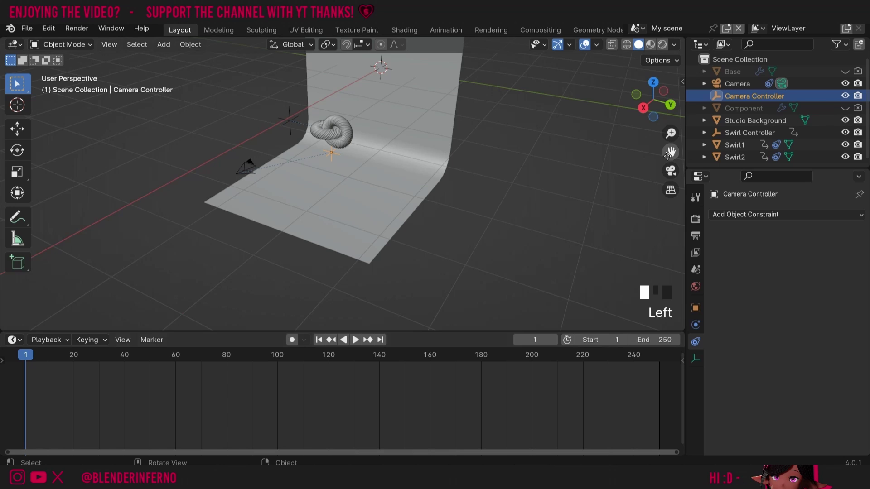
click(671, 170)
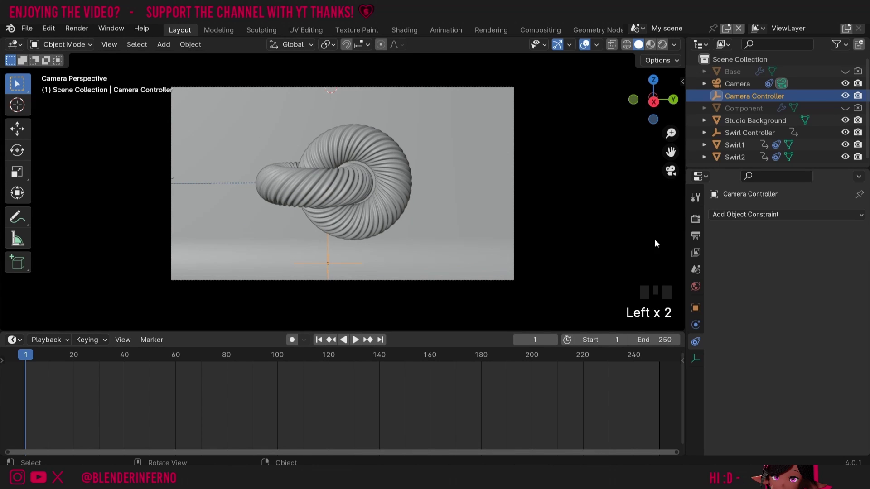
key(r)
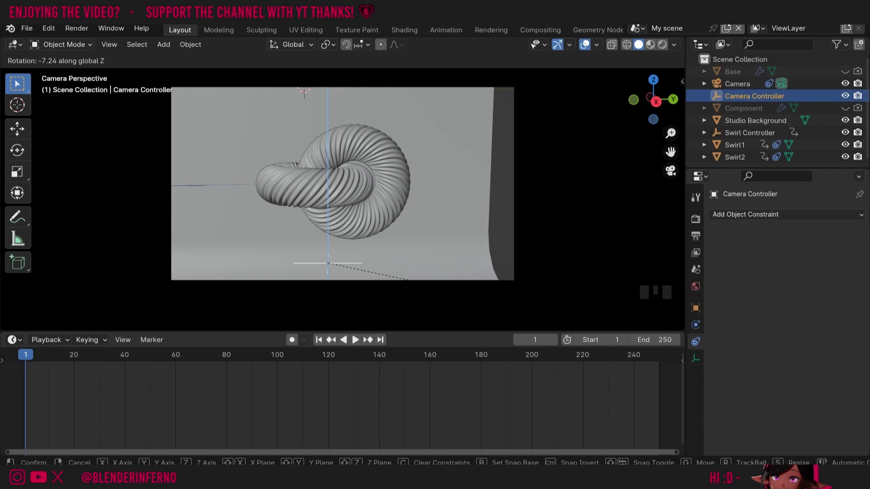
click(502, 213)
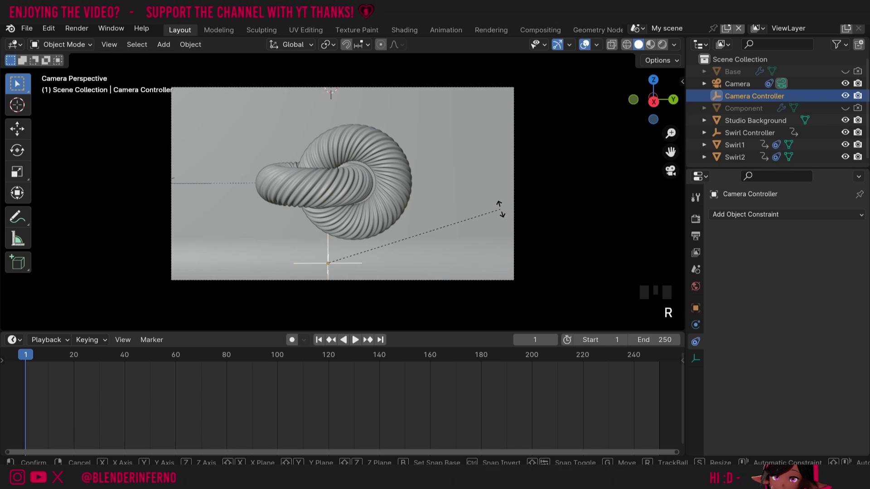
key(r)
key(z)
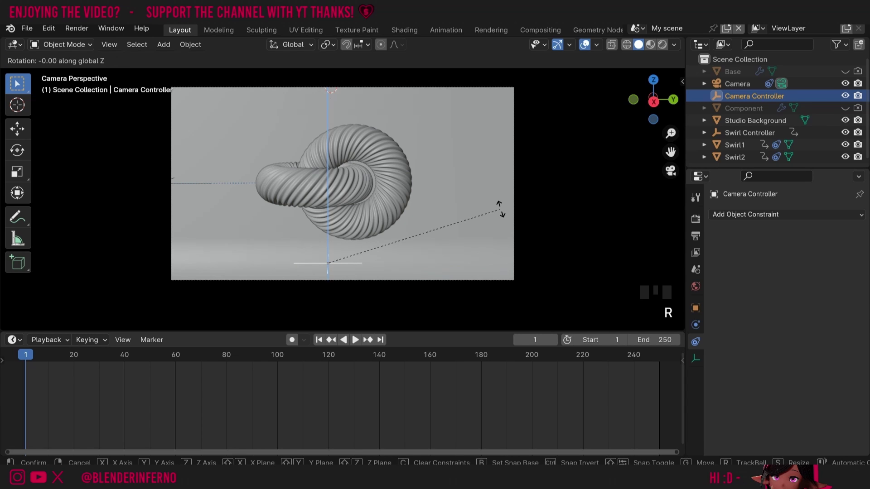
click(463, 188)
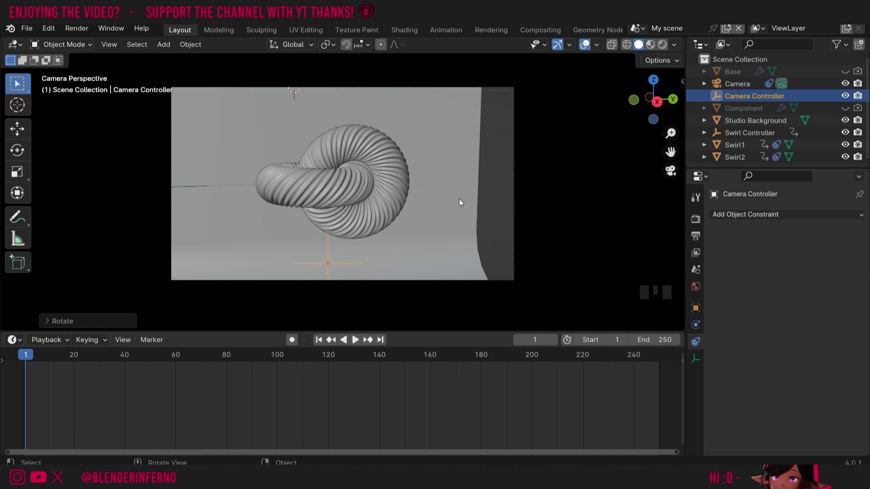
key(i)
click(446, 201)
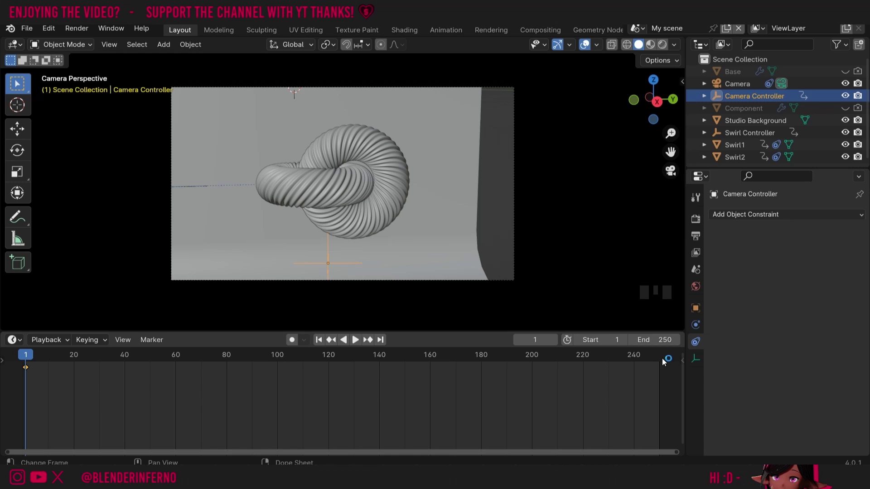
- At frame 250, rotate the Camera Controller 20° about the global Z axis and insert a Rotation keyframe
key(shift+Right)
key(Left)
key(Right)
key(Right)
text(rz2)
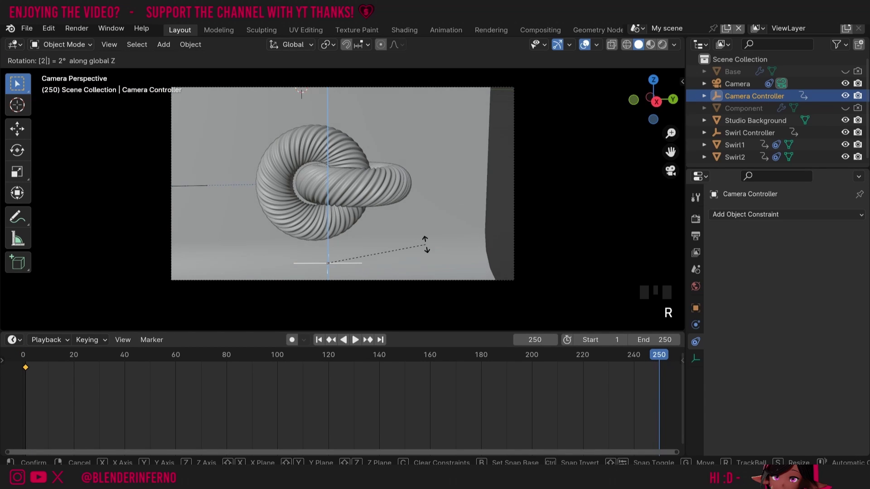
text(0)
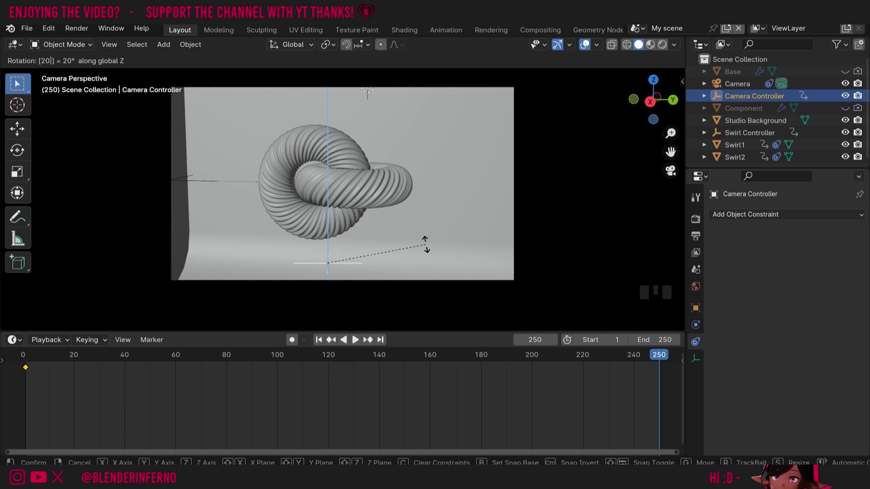
click(426, 245)
key(i)
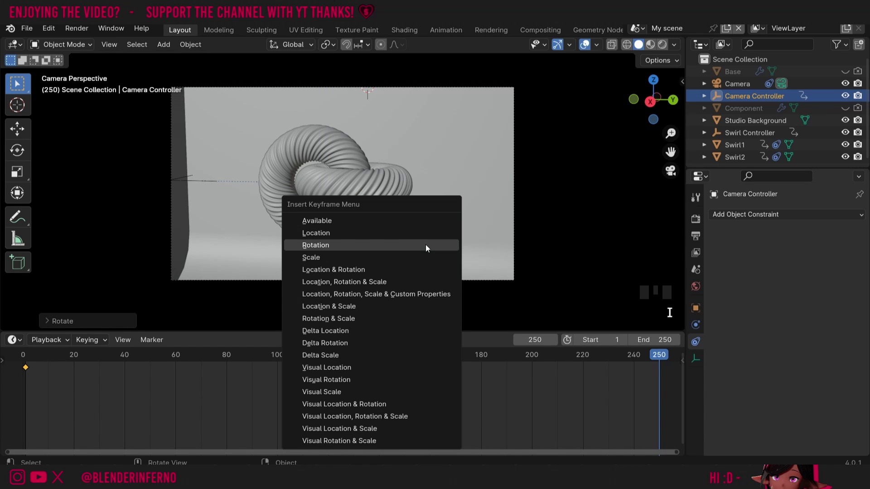
click(425, 245)
- Scale the Studio Background along the global Y axis until it fills the camera frame, and play the animation to check it
click(461, 205)
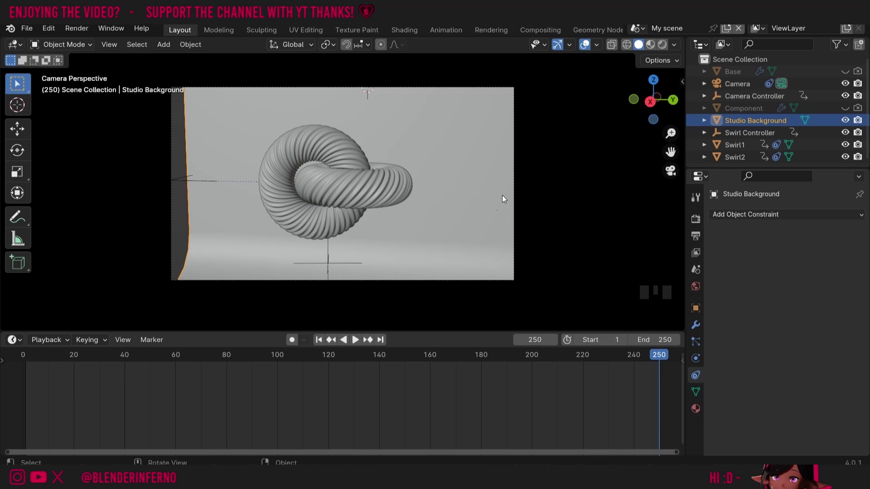
key(s)
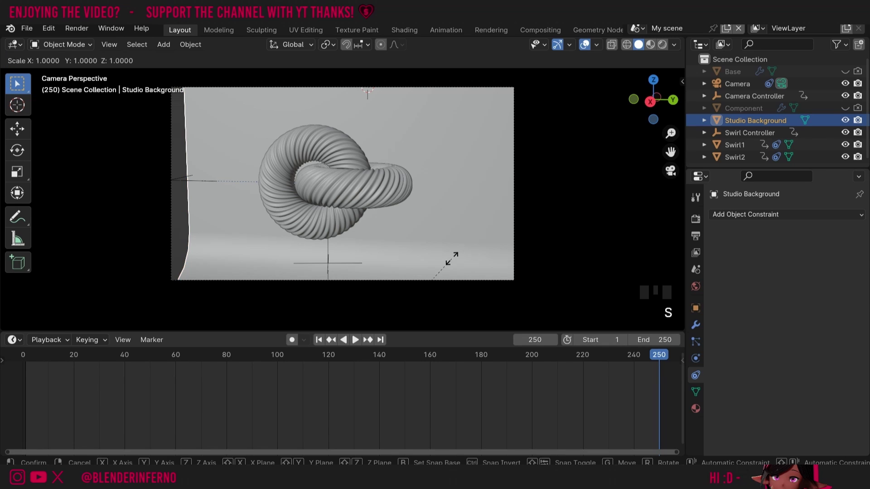
click(484, 224)
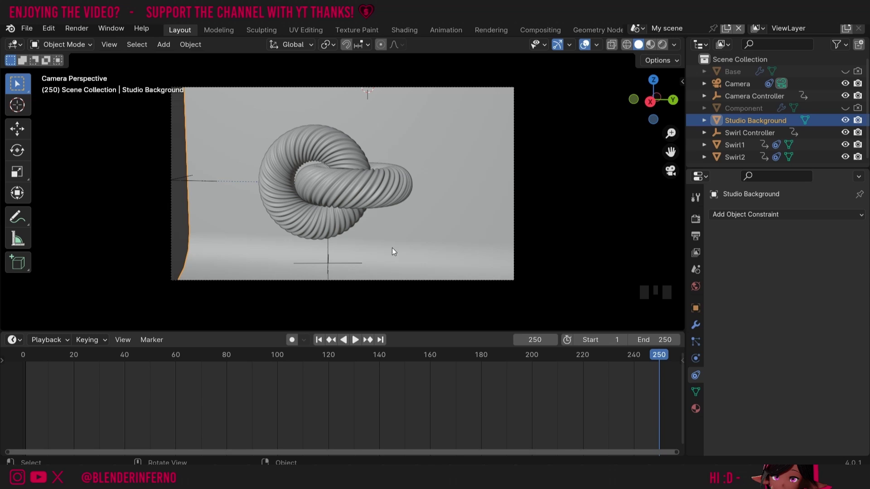
key(s)
key(y)
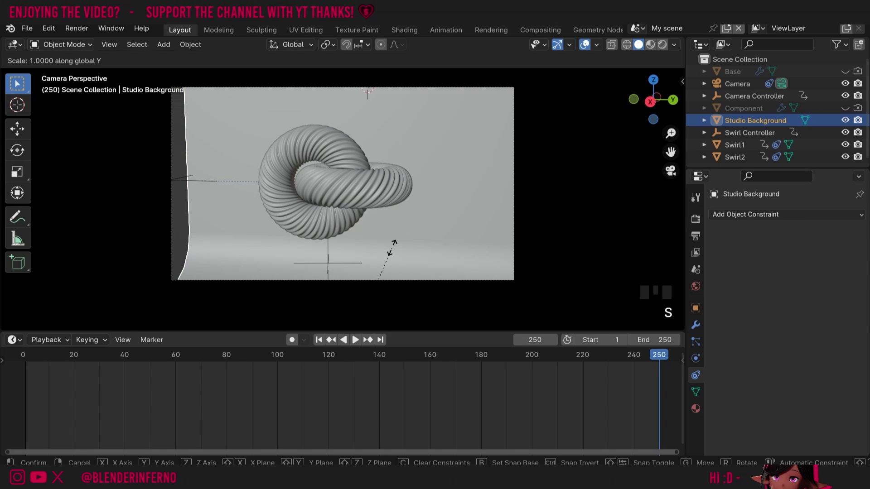
mouse_move(466, 210)
click(531, 186)
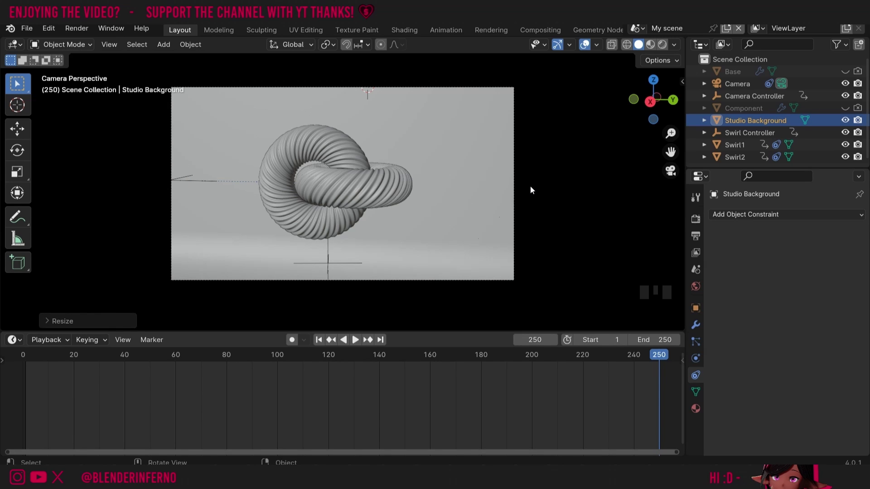
key(space)
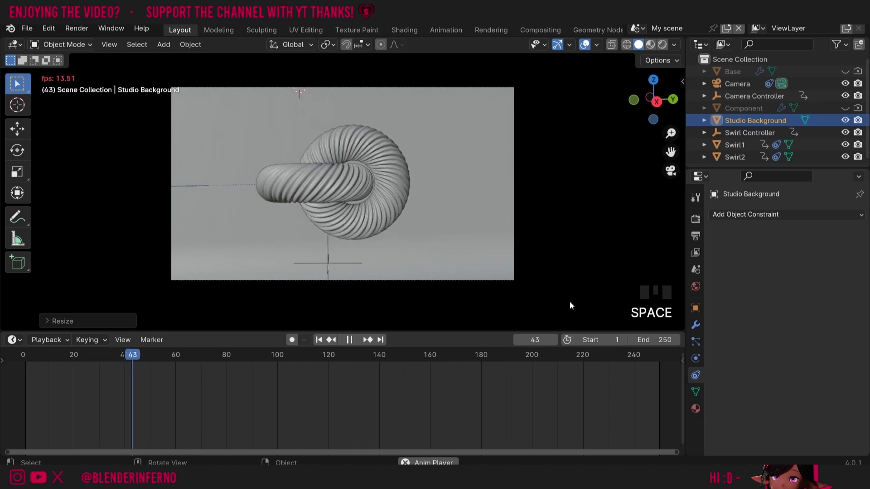
key(Escape)
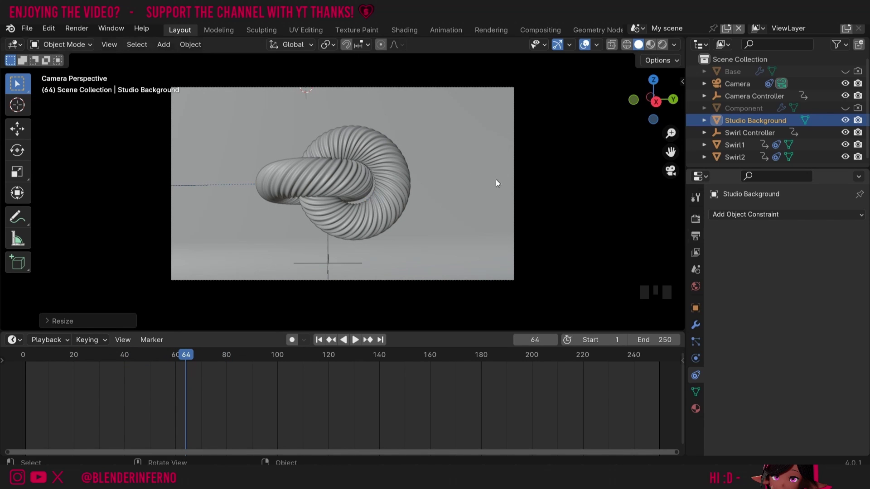
- Set the output frame rate to 30 fps
click(694, 237)
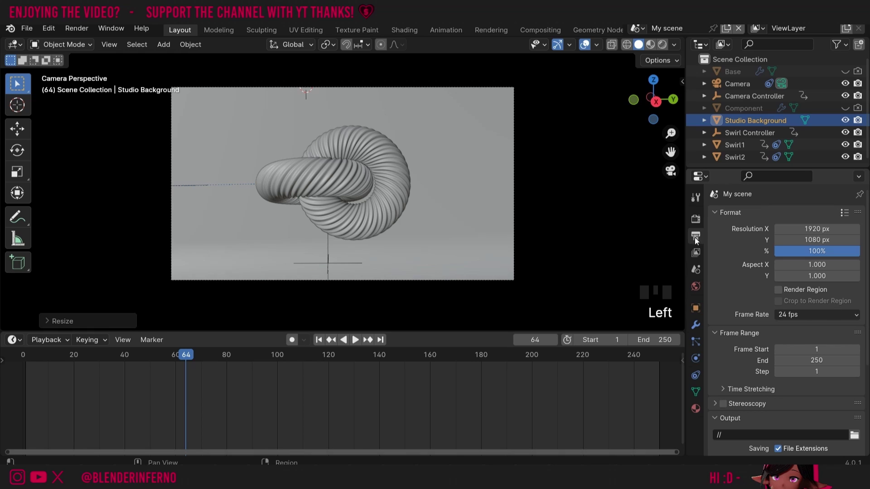
click(792, 316)
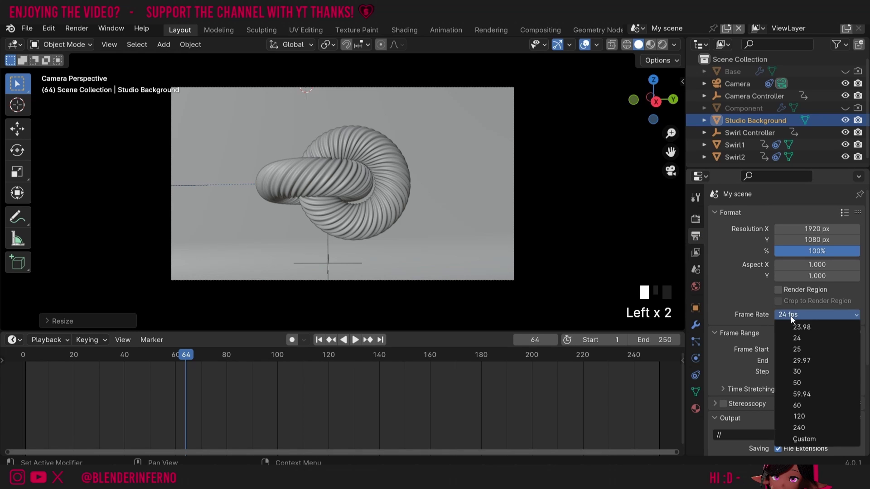
click(800, 373)
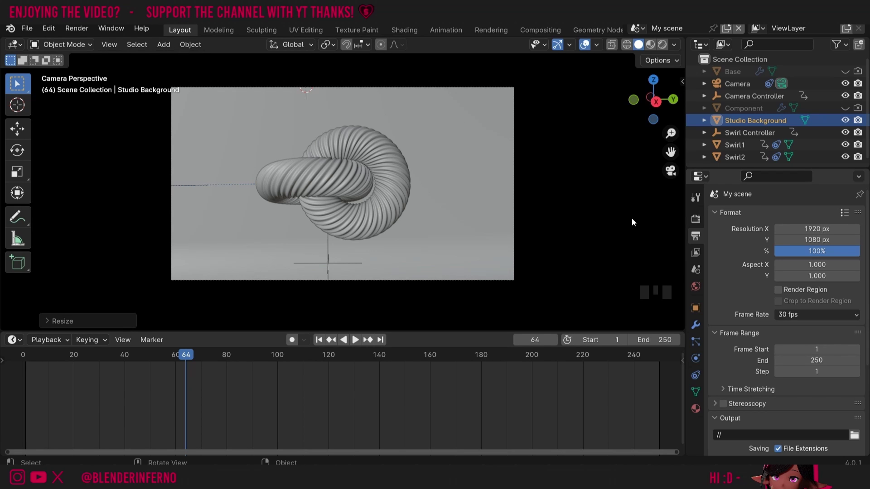
- Try a horizontal output resolution of 1080 px and undo it along with the frame rate change
click(812, 229)
text(1080)
key(Return)
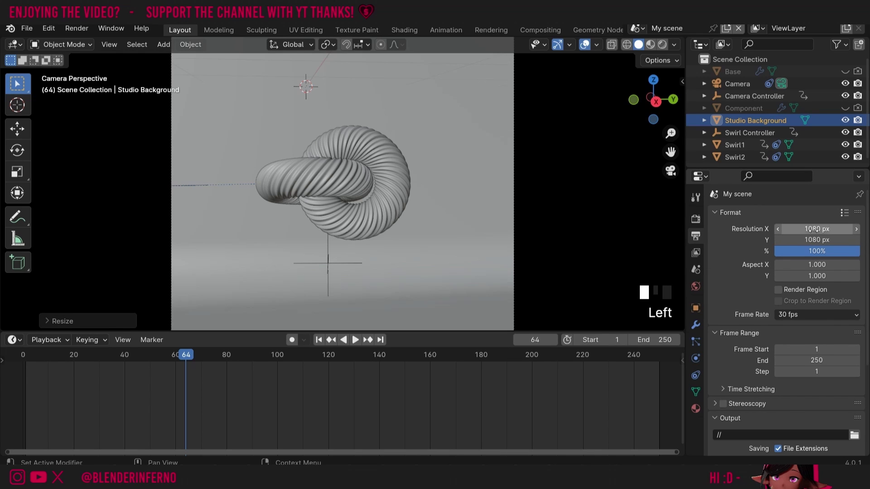
click(814, 241)
key(ctrl+z)
key(ctrl+z)
key(ctrl+z)
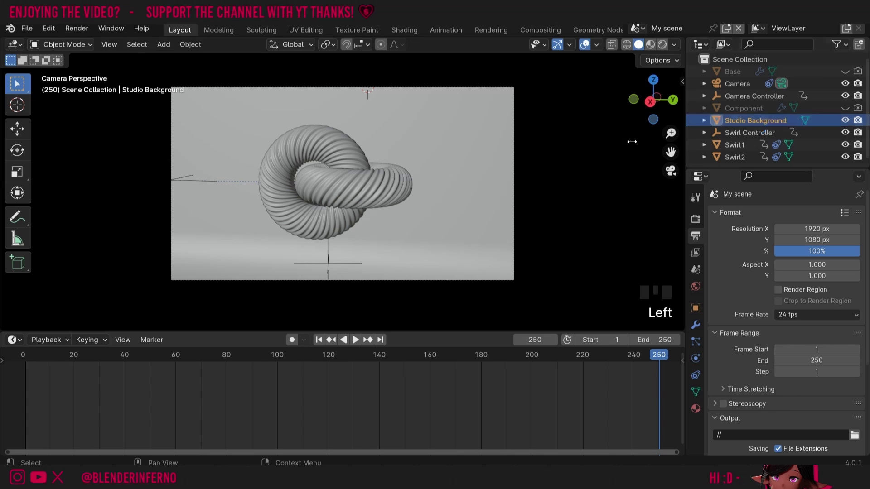
- Move the Camera slightly closer to the rings along its local Z axis and play the animation to check the framing
click(750, 85)
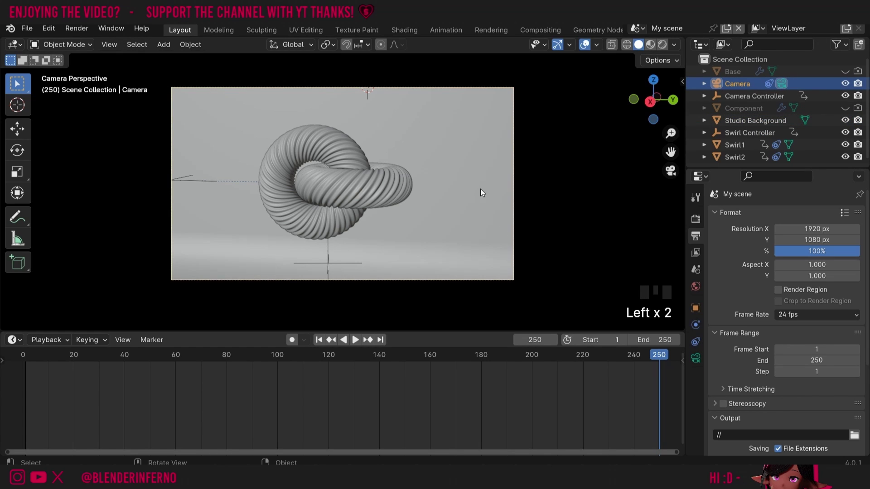
key(g)
key(z)
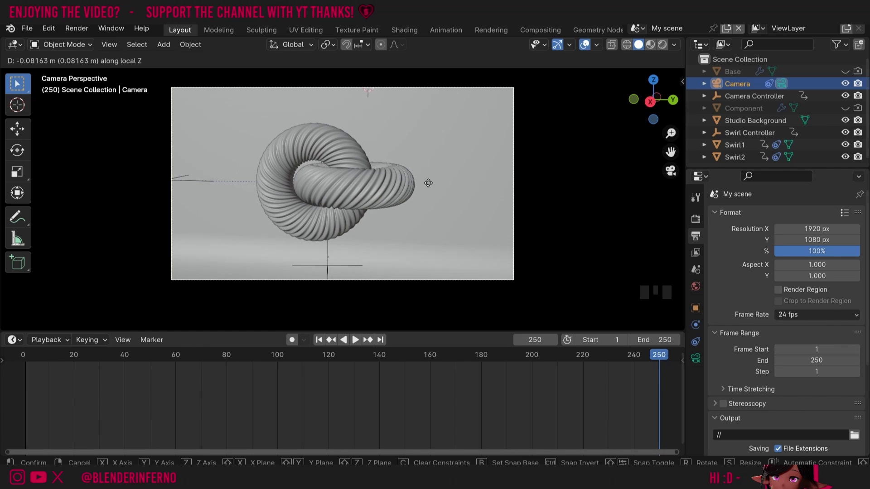
click(464, 187)
key(space)
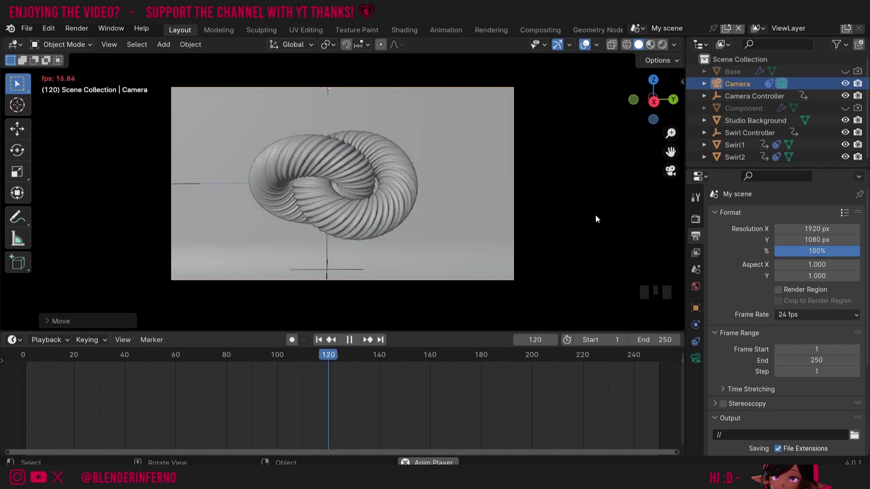
key(space)
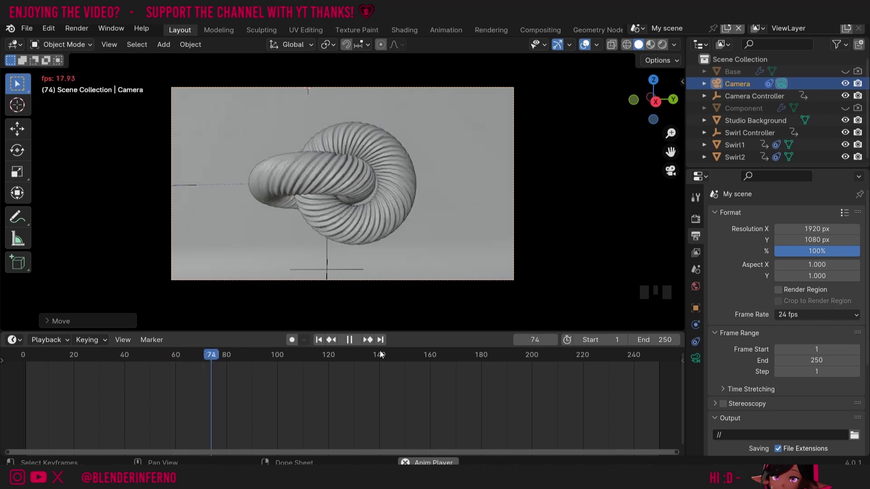
- Set the output frame rate to 30 fps while the animation plays
click(827, 316)
click(798, 371)
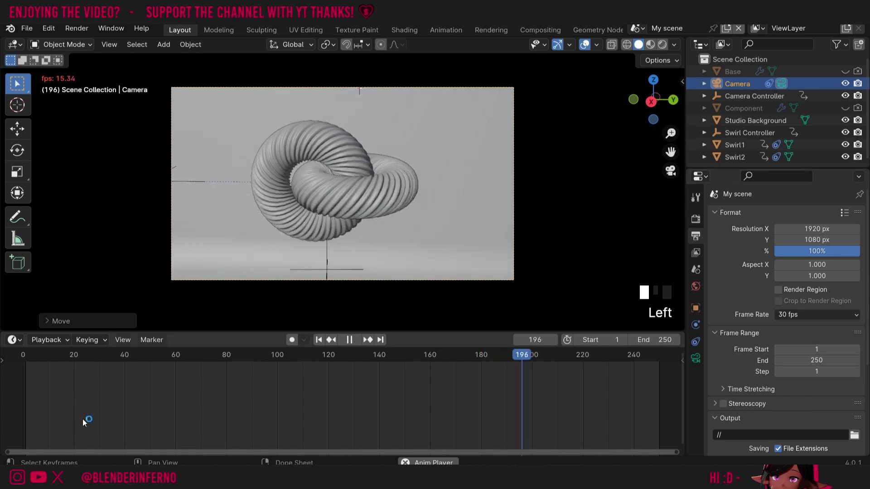
click(100, 359)
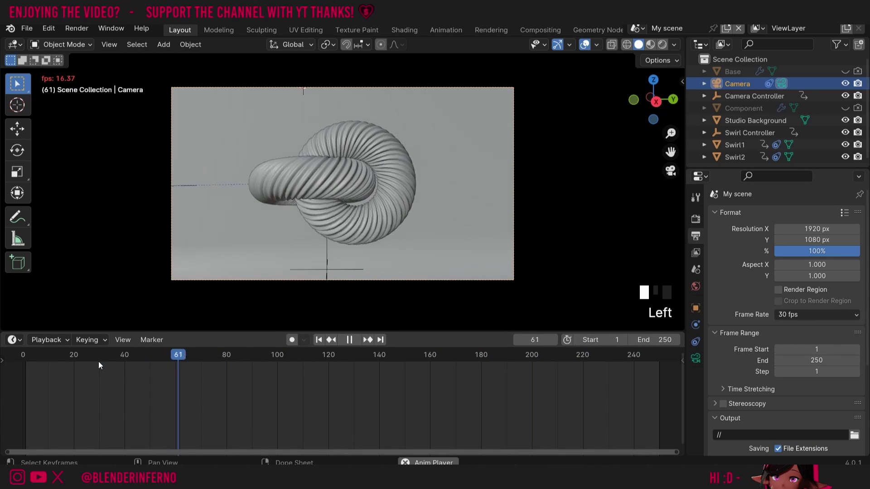
- Leave the camera view and replay the animation from the start to watch the rings and camera move
click(670, 171)
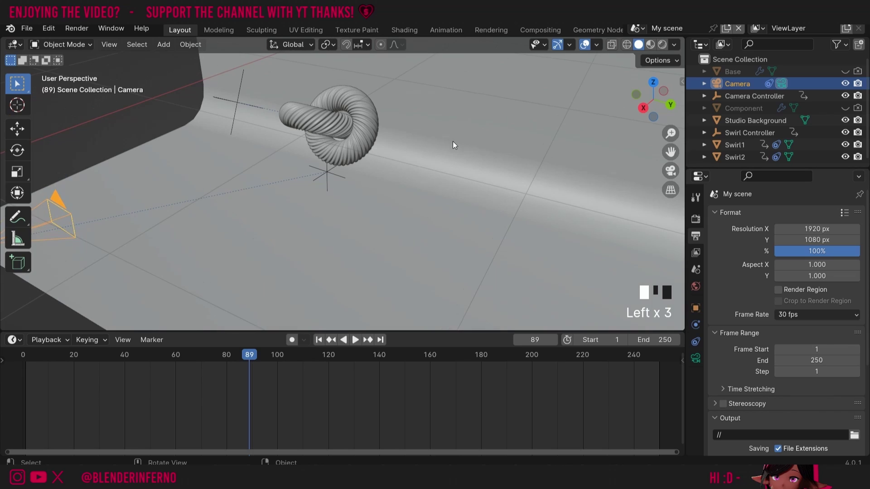
key(space)
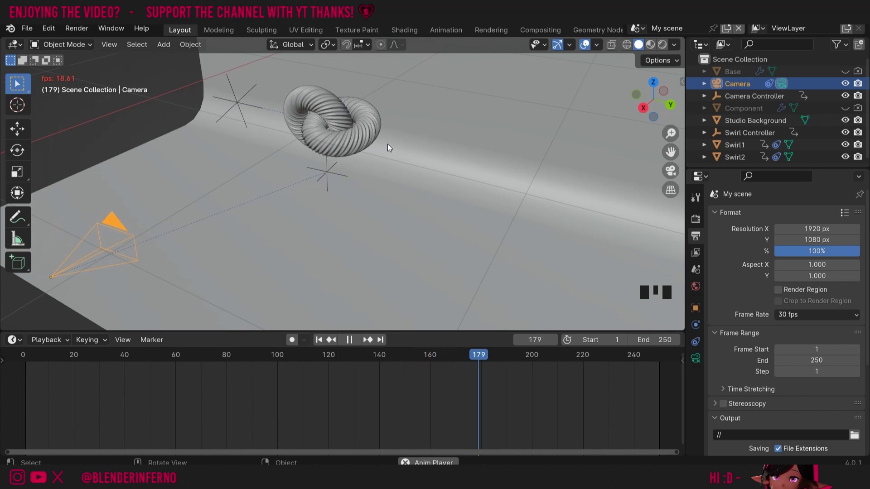
key(shift+Left)
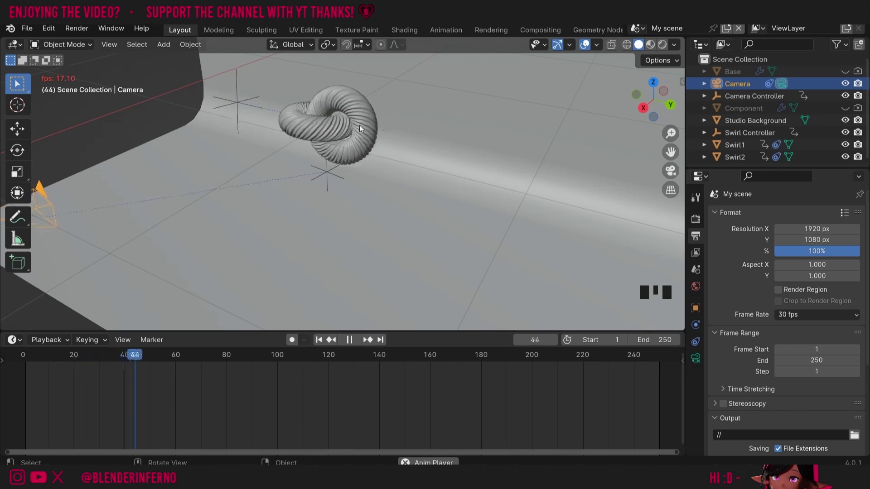
key(space)
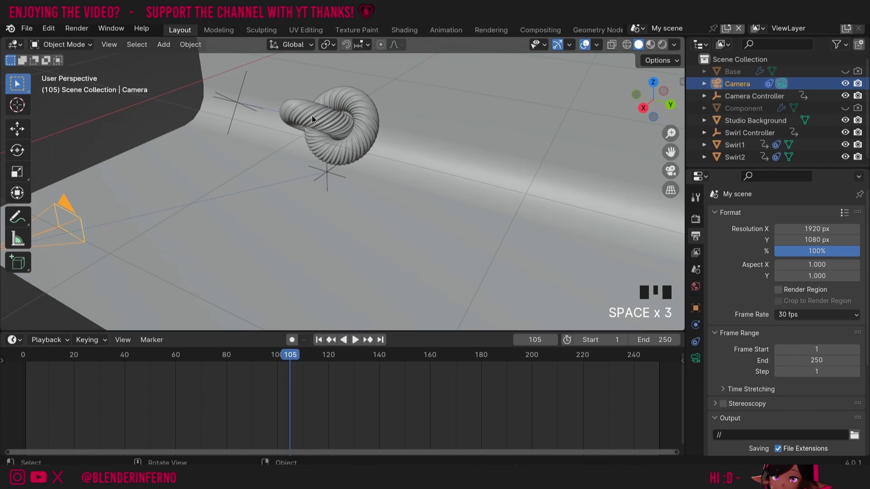
- Select the Swirl1 ring and open the interpolation mode options for its keyframes
click(331, 93)
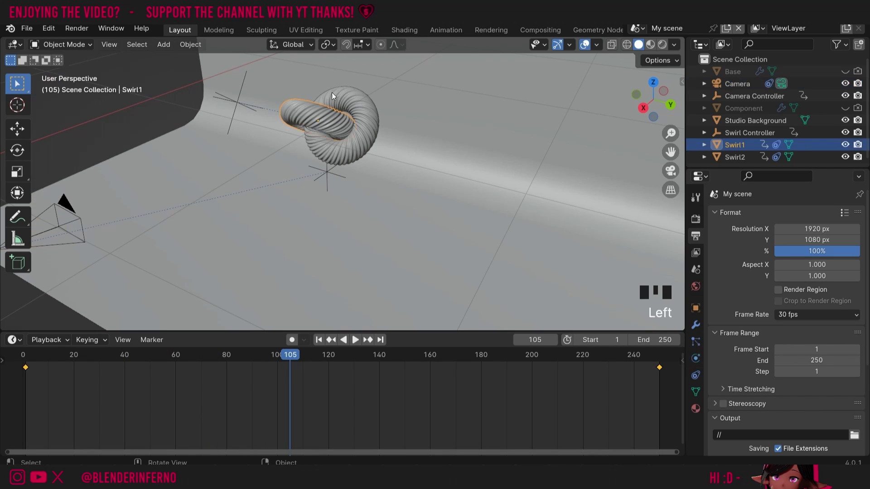
right_click(173, 380)
mouse_move(174, 376)
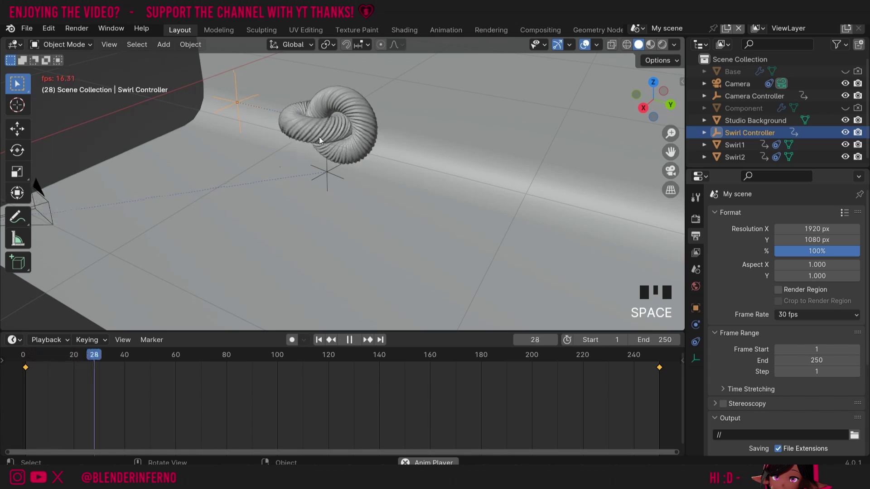
- Set all keyframes of the Swirl2 ring to Linear interpolation and play the animation to check the motion
click(307, 118)
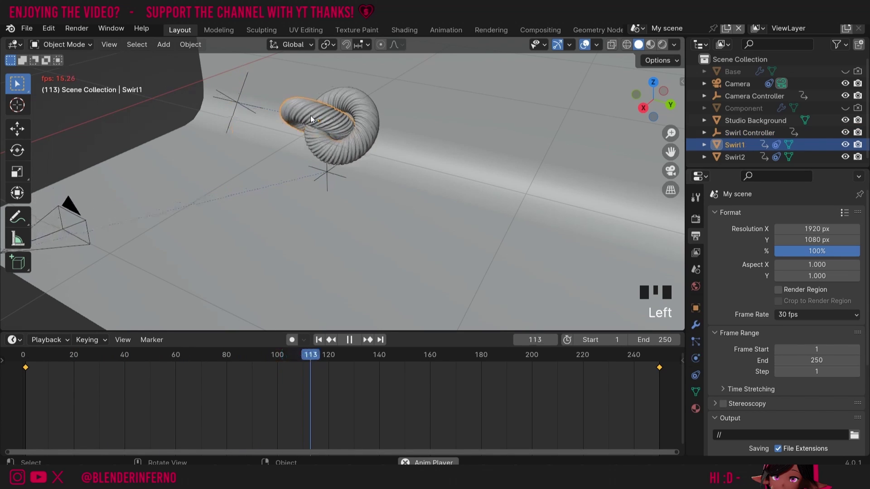
click(363, 126)
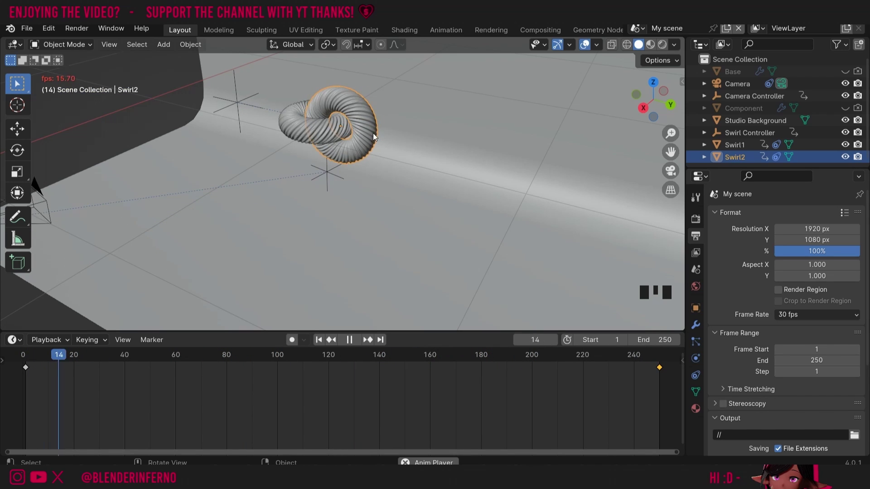
key(space)
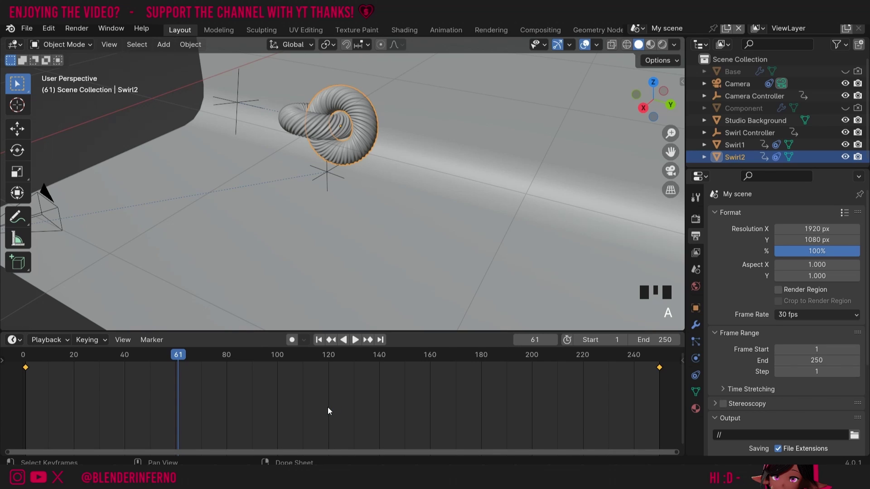
right_click(327, 407)
mouse_move(317, 377)
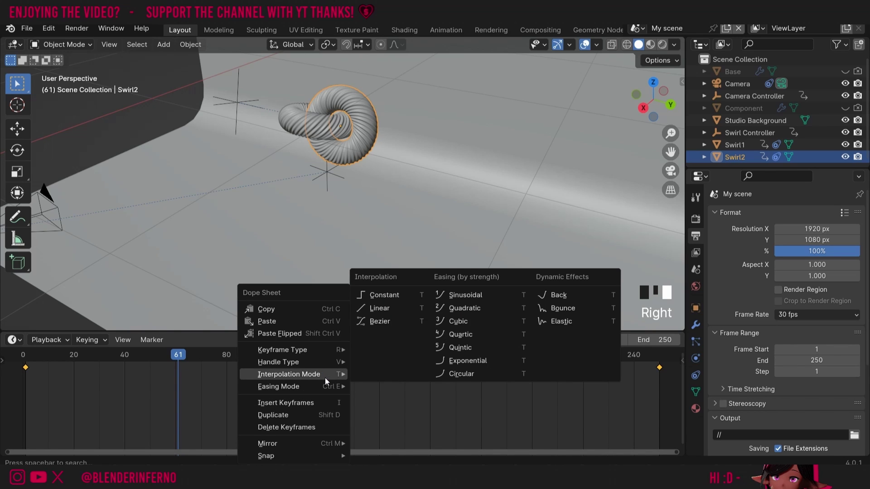
click(393, 308)
key(space)
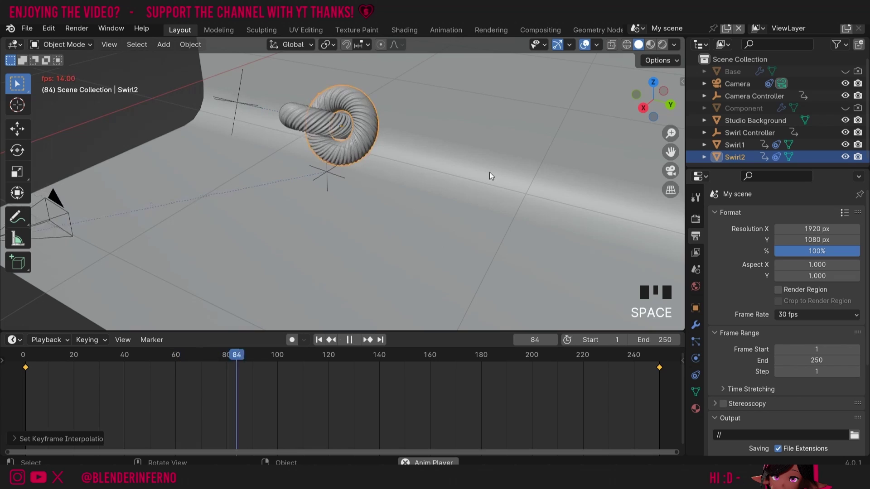
key(space)
- Show the Graph Editor in place of the Timeline and examine the Swirl1 ring's rotation curve
click(236, 103)
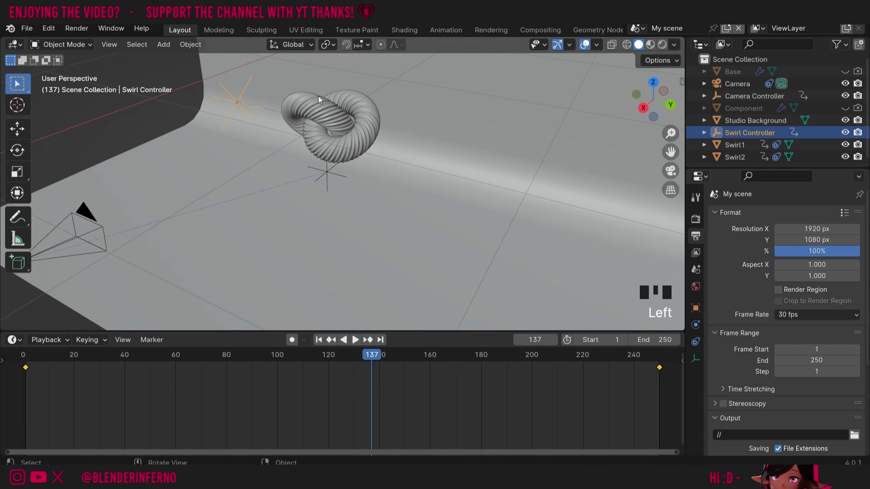
click(327, 116)
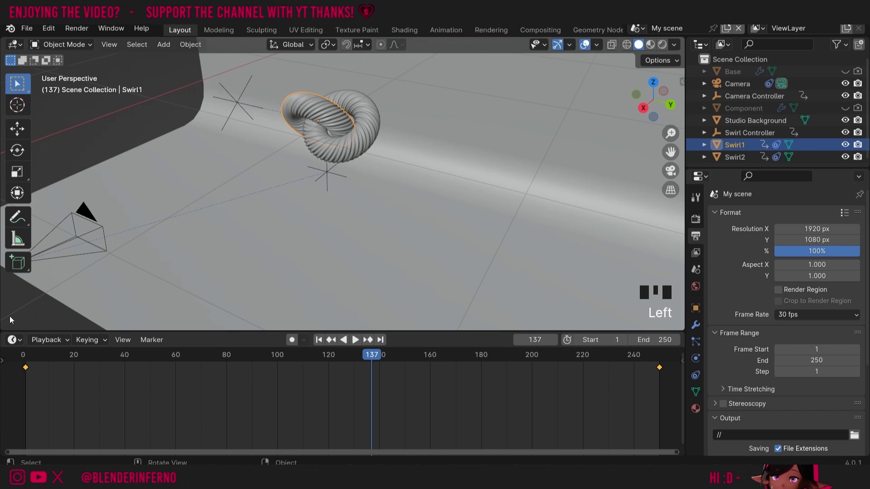
click(14, 341)
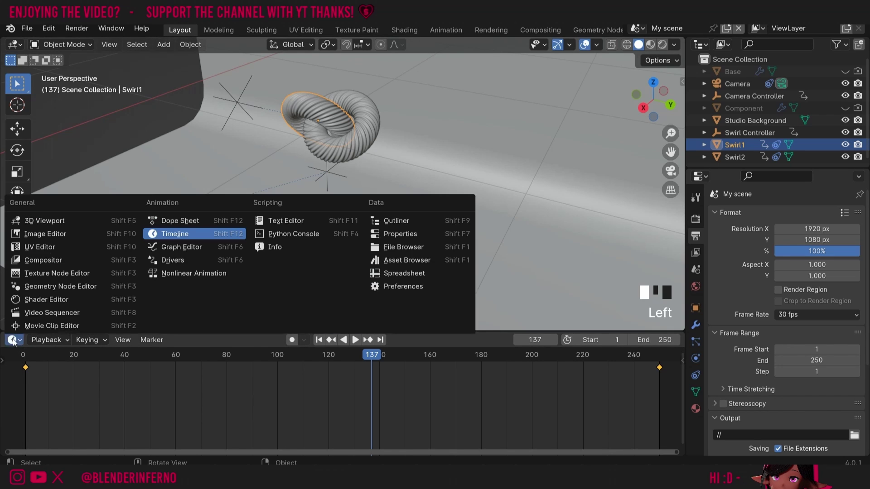
click(183, 245)
drag(542, 438, 538, 393)
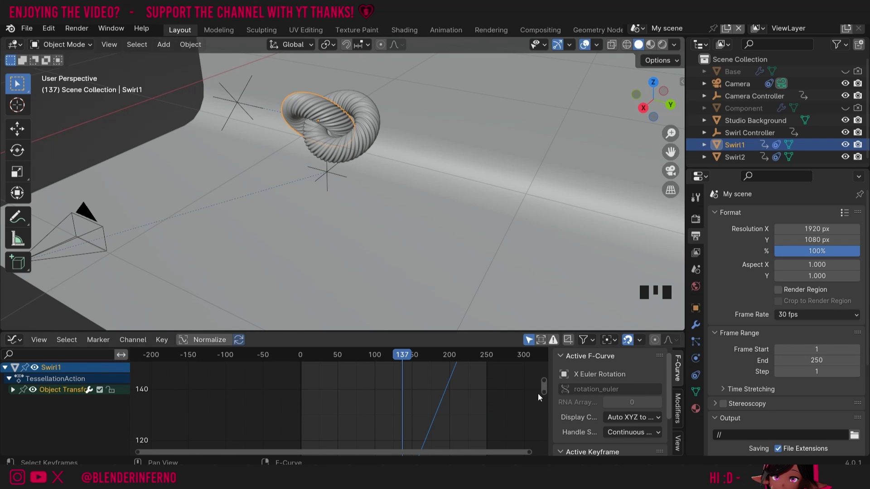
- Examine the Swirl Controller's rotation curves, try moving a curve handle near zero, and undo the change
click(236, 105)
click(545, 374)
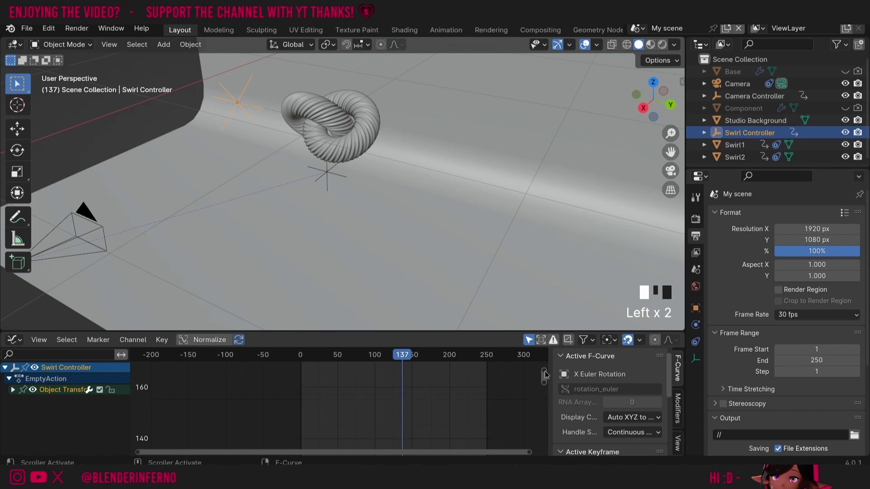
drag(543, 376, 536, 455)
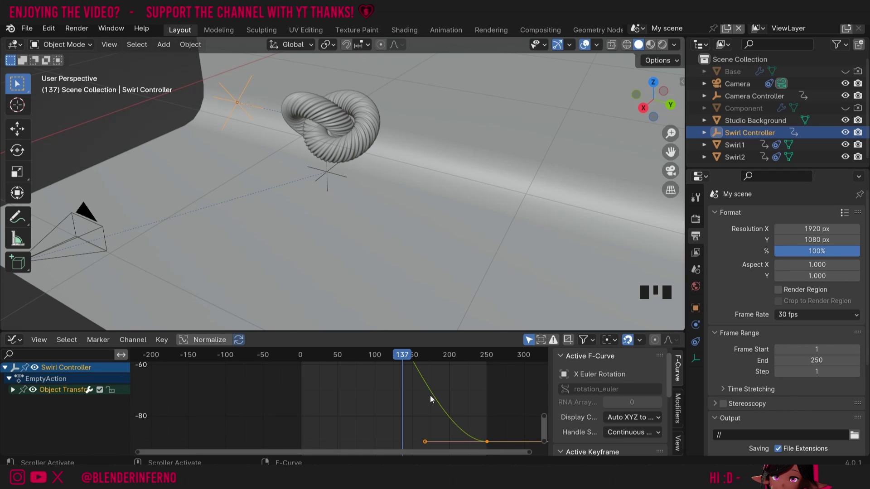
drag(544, 438, 544, 383)
drag(363, 390, 428, 397)
key(ctrl+z)
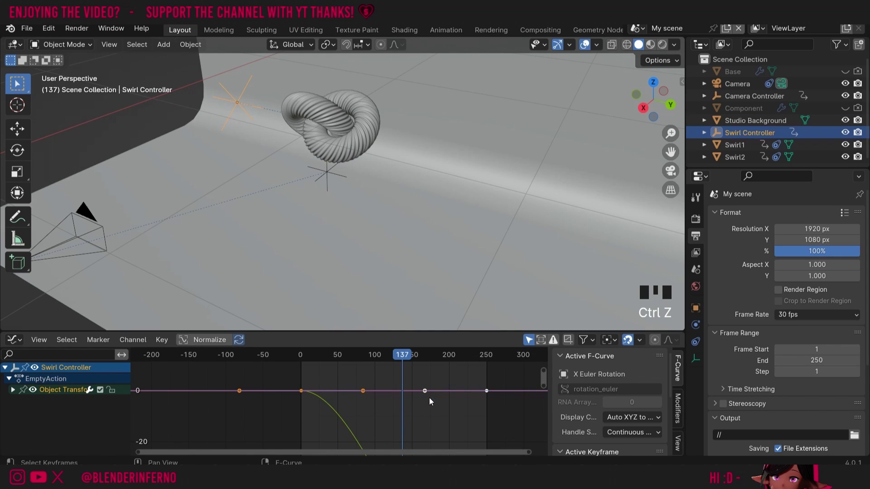
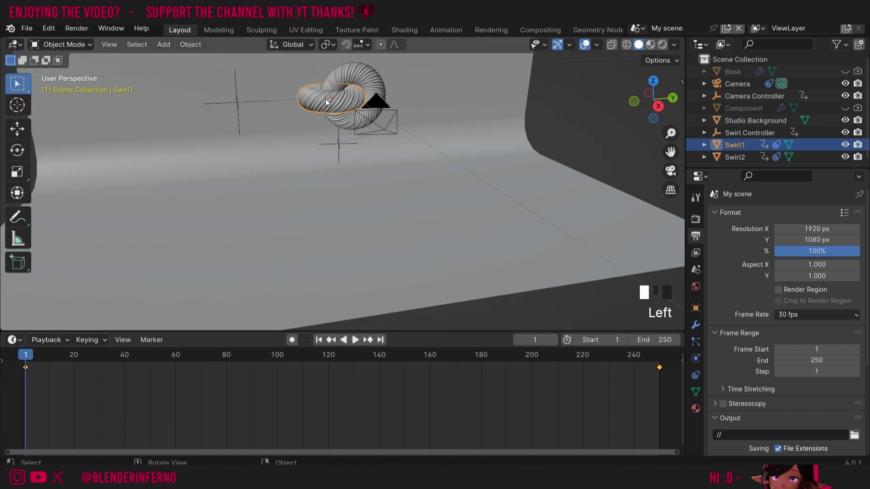
- Check the Swirl1 ring's keyframes at frames 1 and 250 and display its object constraints
key(i)
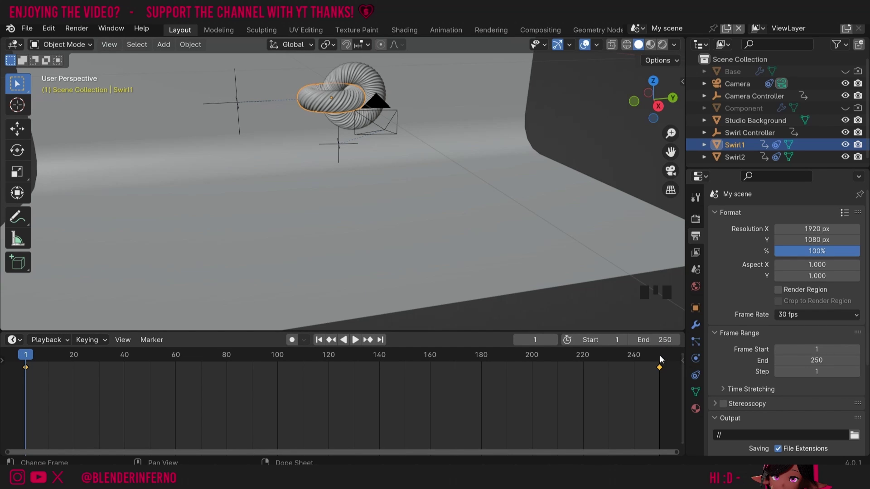
click(658, 355)
key(Left)
key(Right)
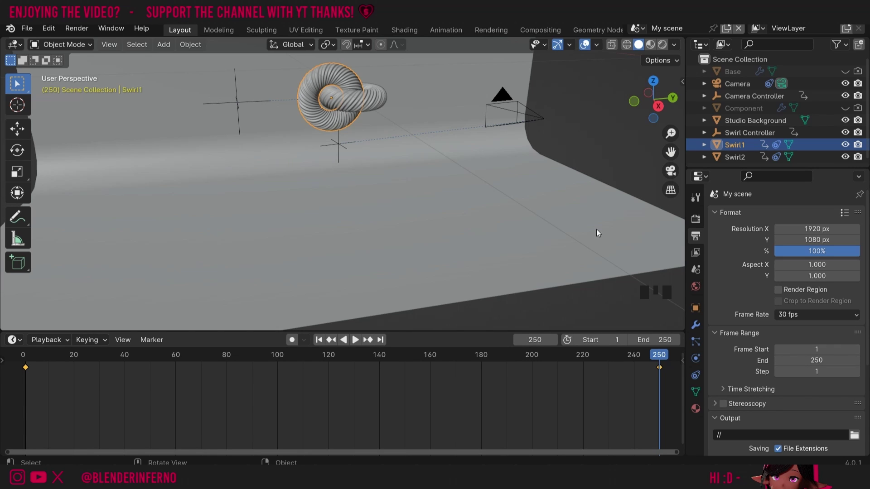
click(695, 374)
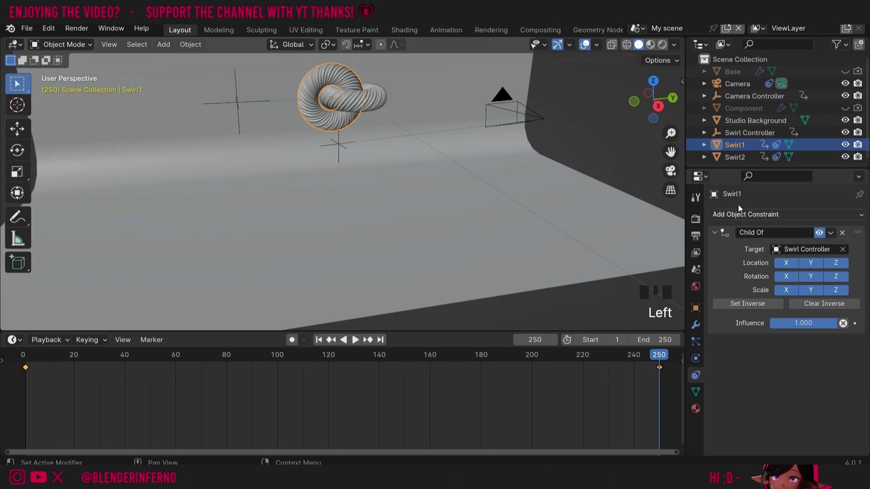